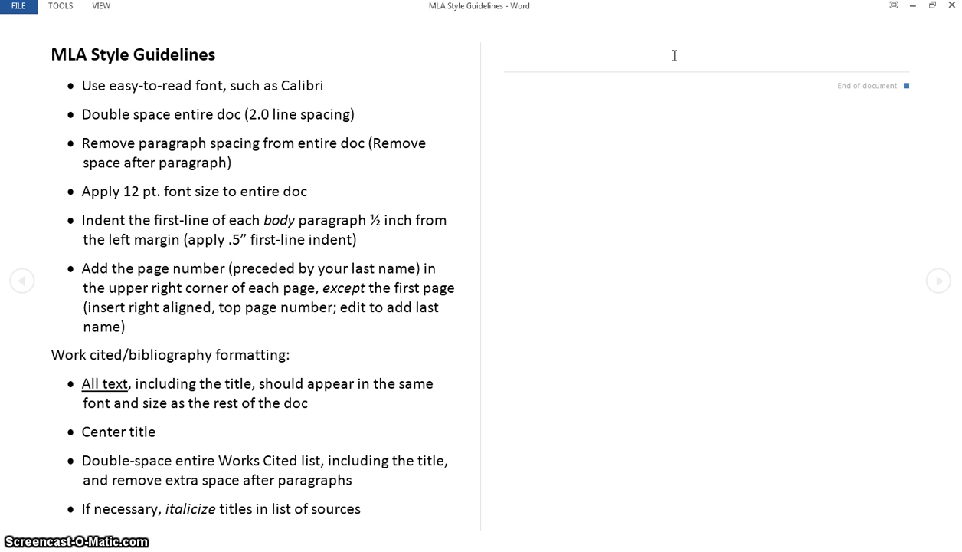
- Close the MLA Style Guidelines document and save a copy of the Newspaper document as Newspaper History in the Tutorial folder
{"action": "left_click", "coordinate": [948, 6]}
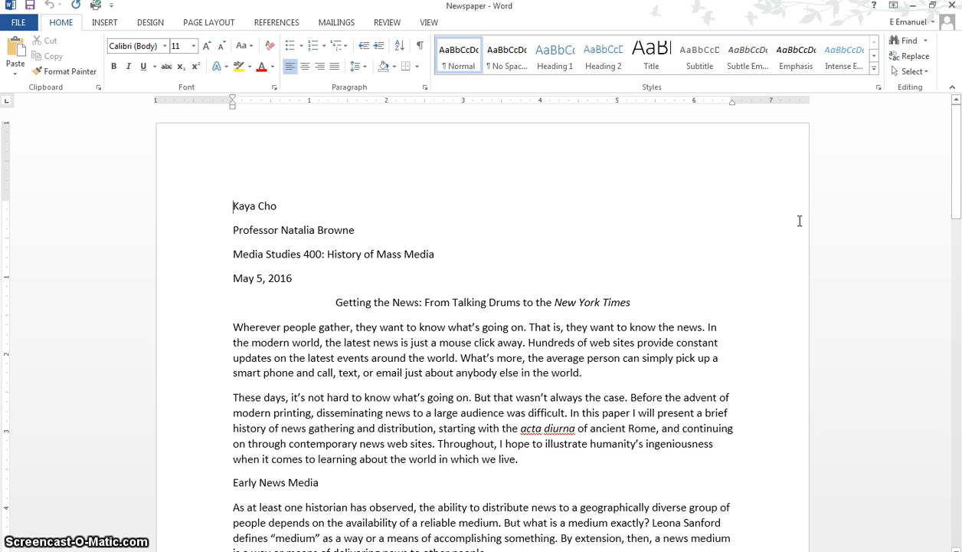
{"action": "left_click", "coordinate": [21, 27]}
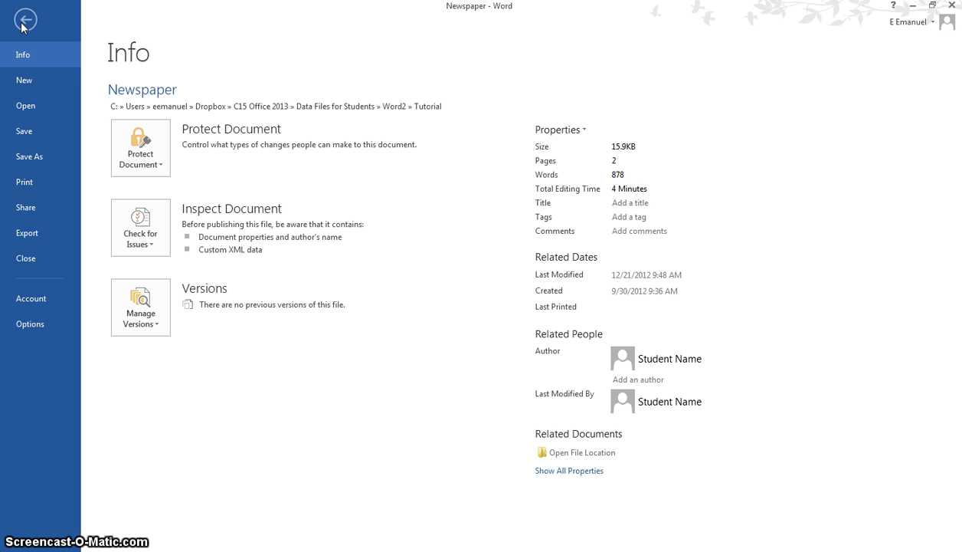
{"action": "left_click", "coordinate": [27, 161]}
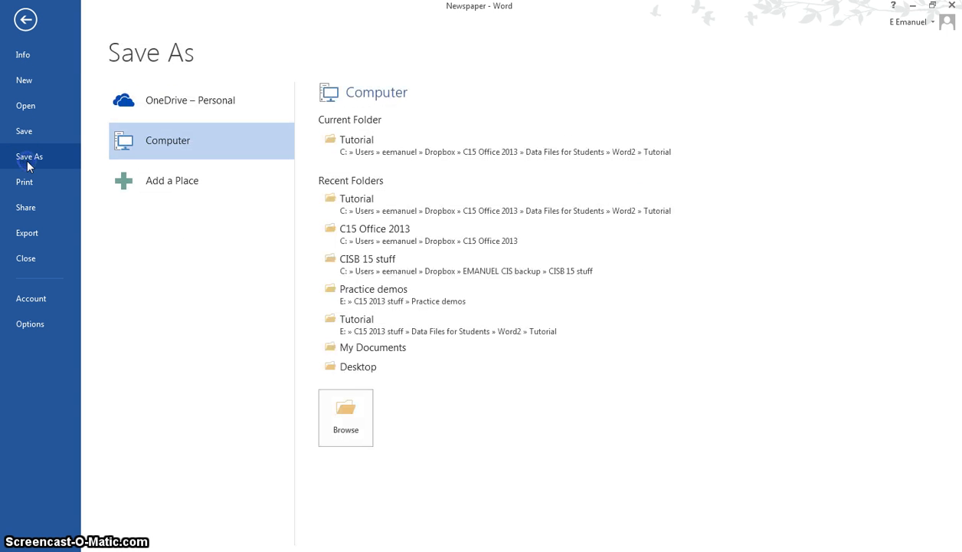
{"action": "left_click", "coordinate": [372, 150]}
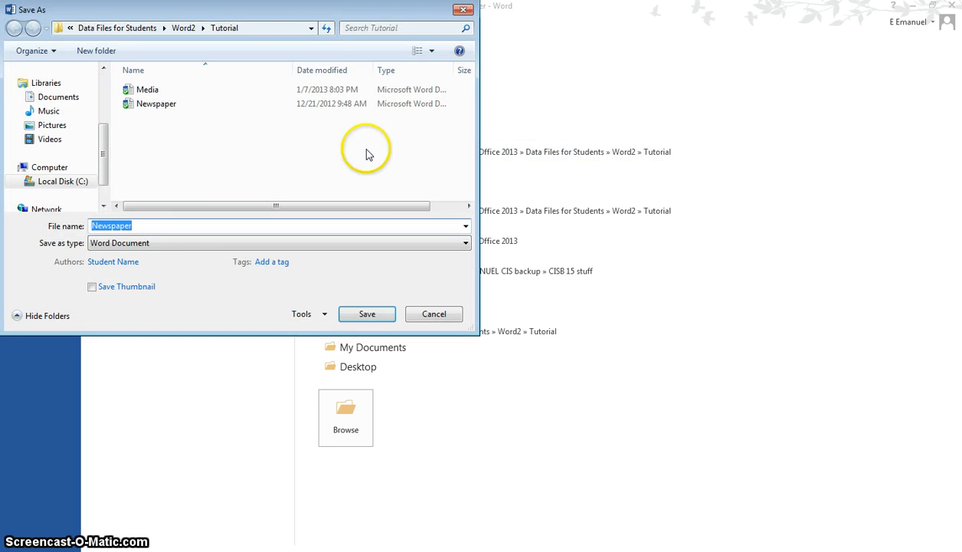
{"action": "left_click", "coordinate": [134, 225]}
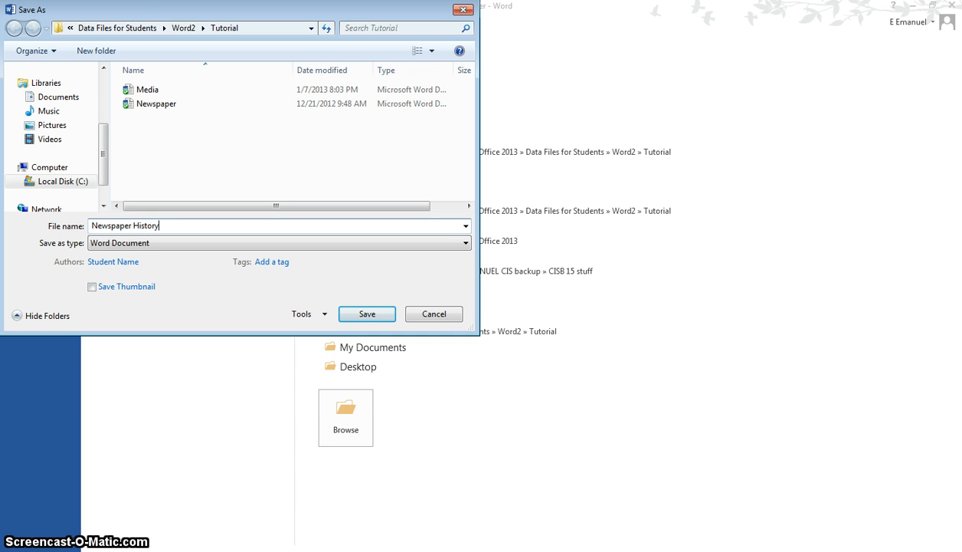
{"action": "type", "text": "History"}
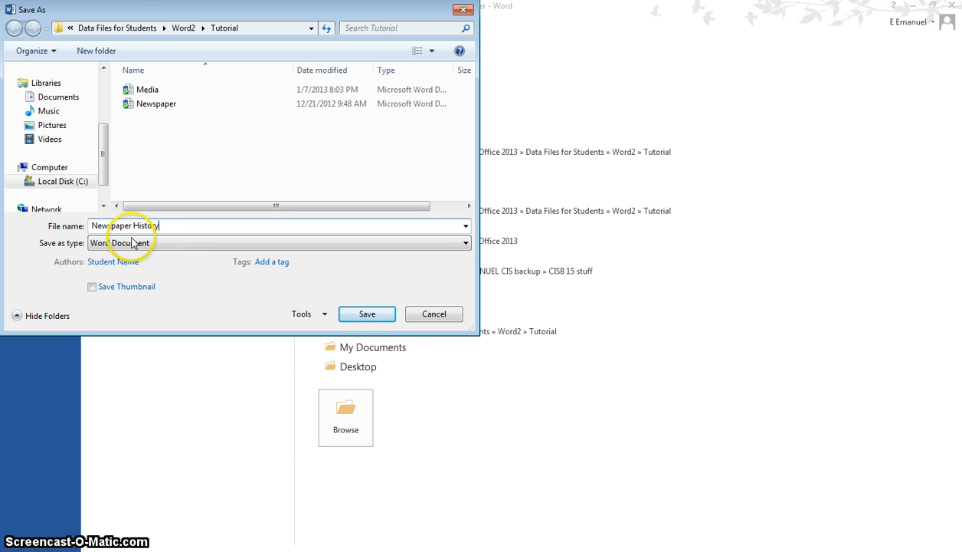
{"action": "left_click", "coordinate": [362, 315]}
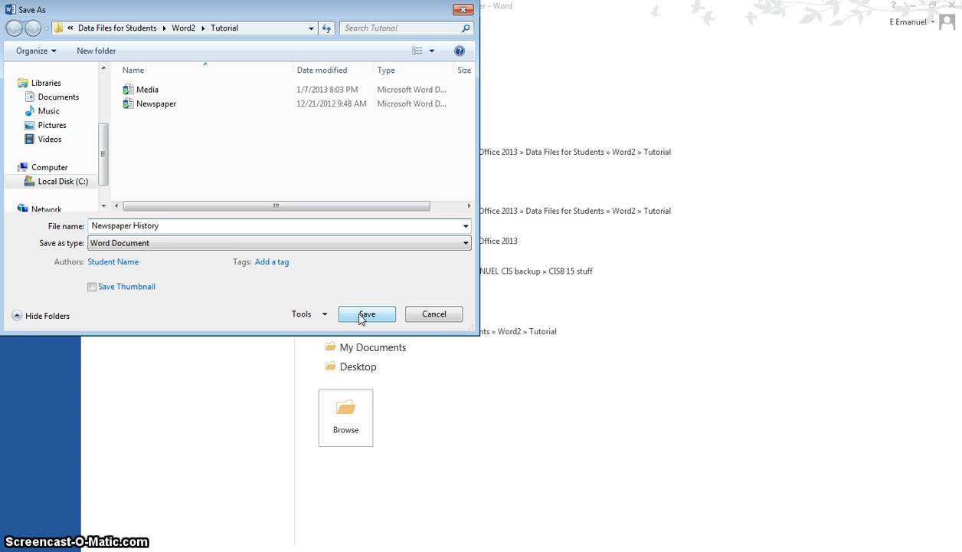
{"action": "left_click", "coordinate": [361, 316]}
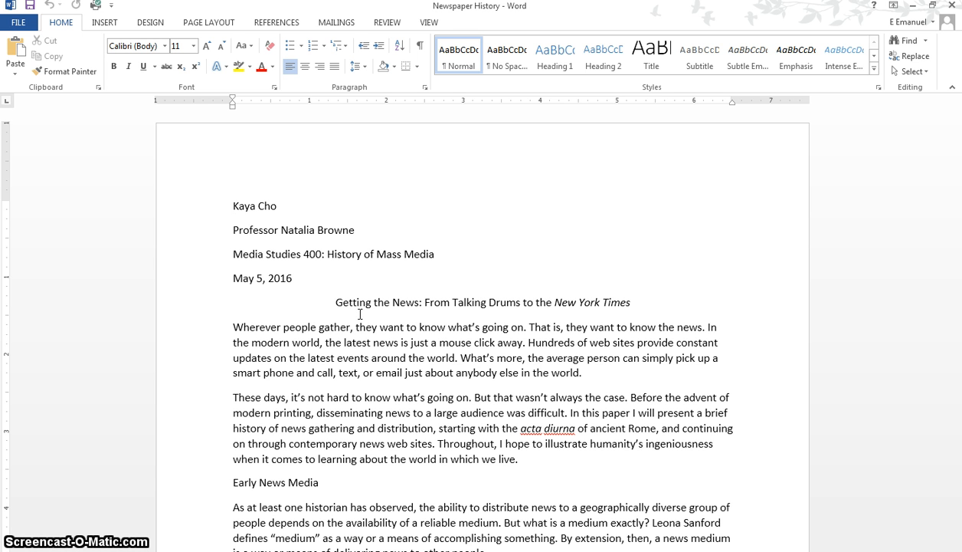
- Format the entire document with 2.0 line spacing, no space after paragraphs and a 12 pt font size
{"action": "key", "text": "ctrl+a"}
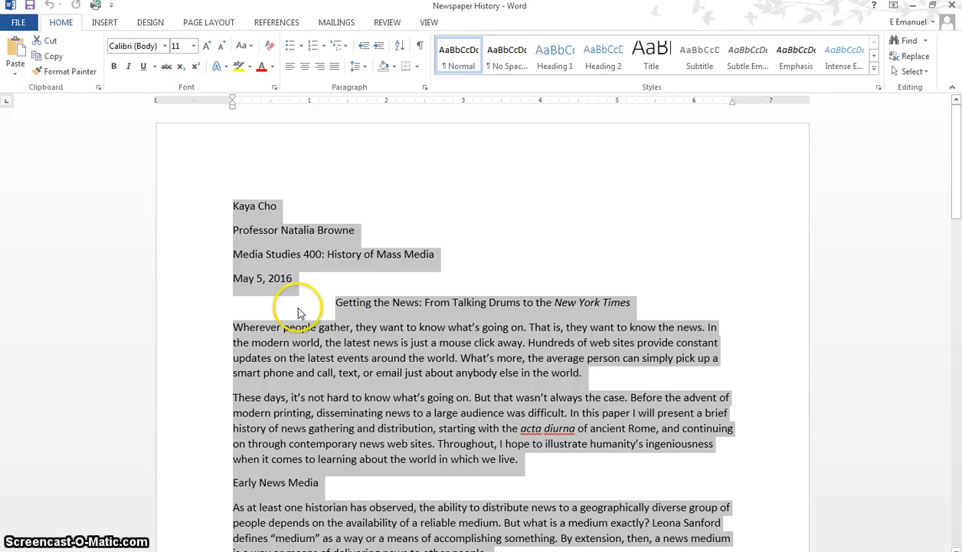
{"action": "left_click", "coordinate": [357, 68]}
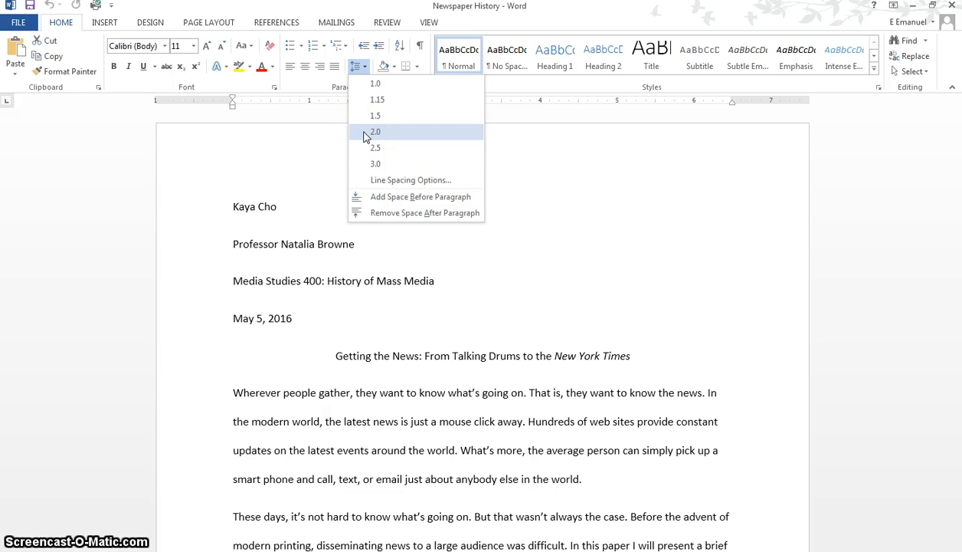
{"action": "left_click", "coordinate": [365, 134]}
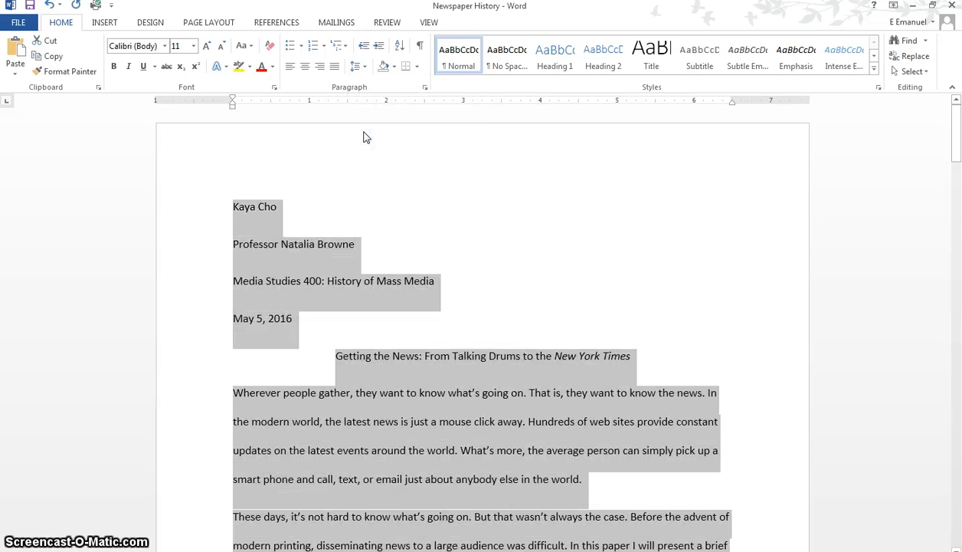
{"action": "left_click", "coordinate": [360, 67]}
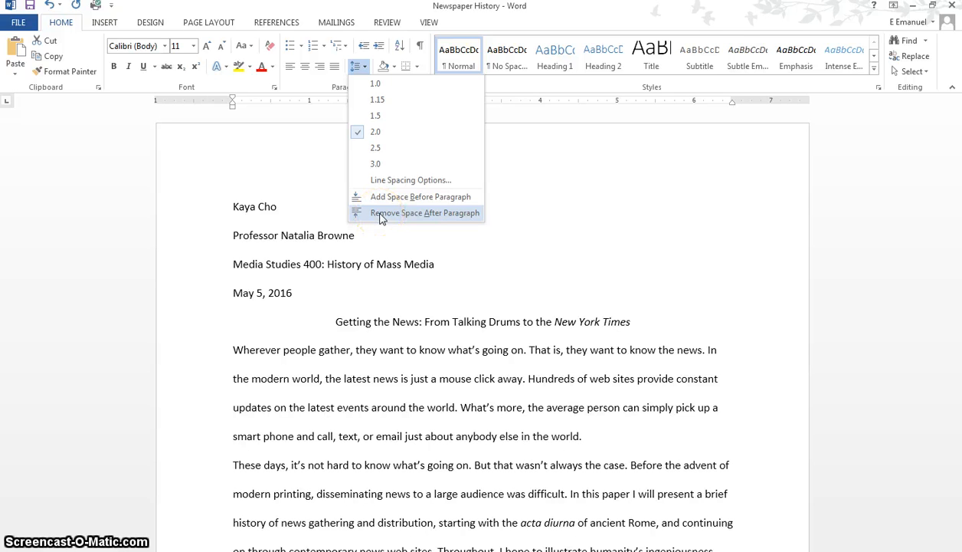
{"action": "left_click", "coordinate": [381, 214]}
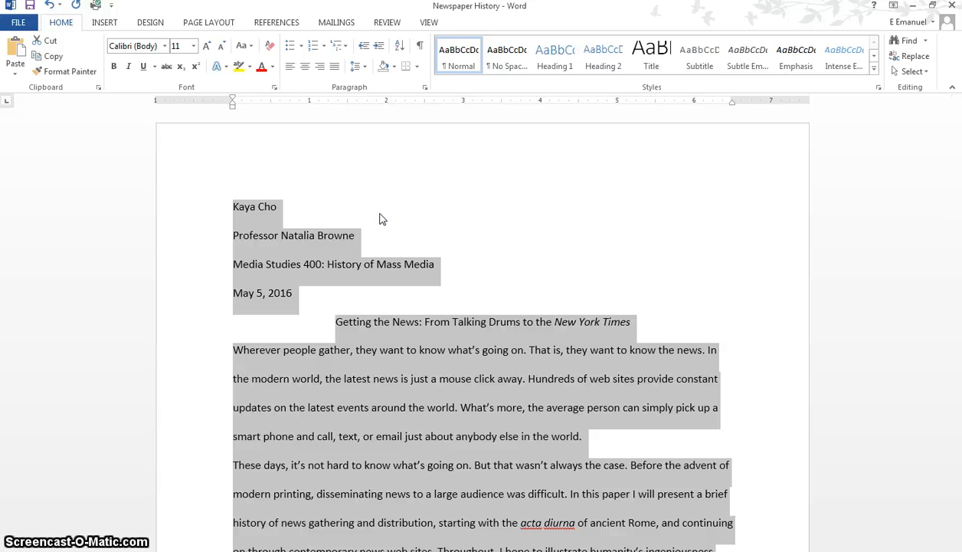
{"action": "left_click", "coordinate": [206, 49]}
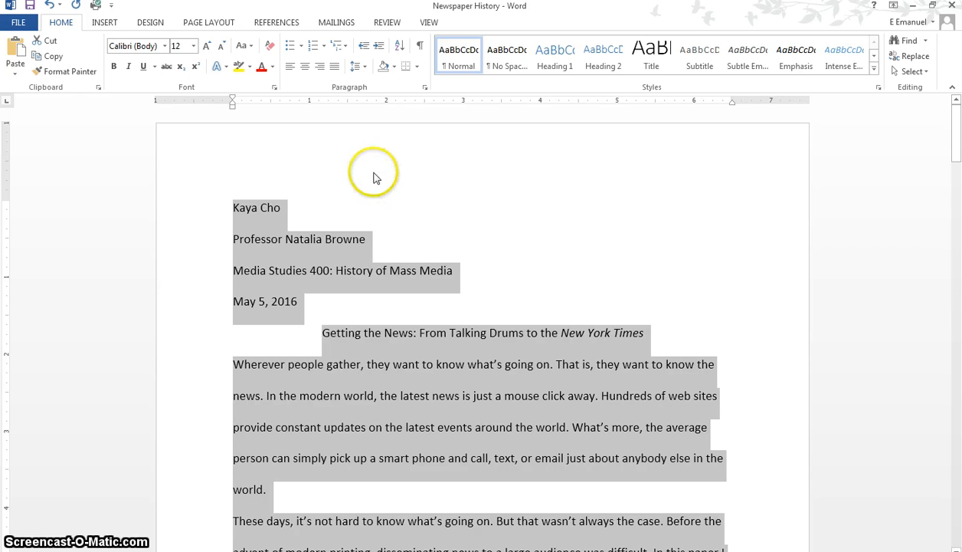
- Replace the author's name on the first line of the paper with the placeholder Student Name
{"action": "left_click", "coordinate": [279, 211]}
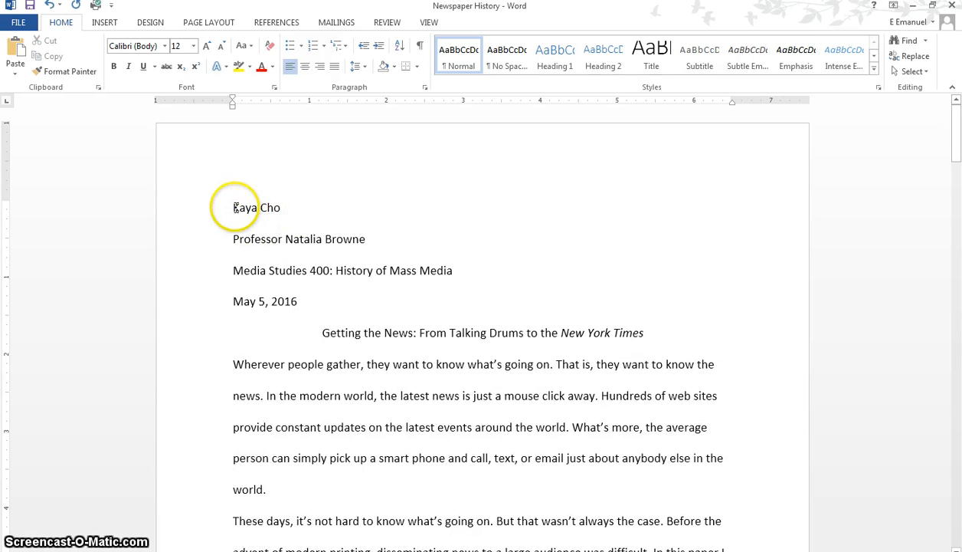
{"action": "left_click_drag", "start_coordinate": [234, 208], "coordinate": [280, 209]}
{"action": "type", "text": "Student Name"}
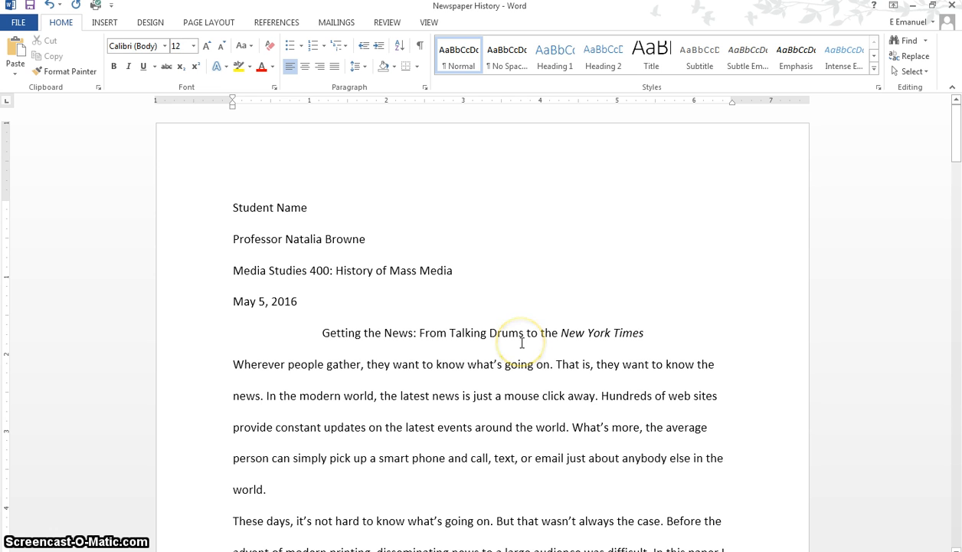
- Give the body paragraph beginning "Wherever people gather" a 0.5-inch first-line indent using the ruler
{"action": "scroll", "coordinate": [472, 324], "scroll_direction": "down", "scroll_amount": 1}
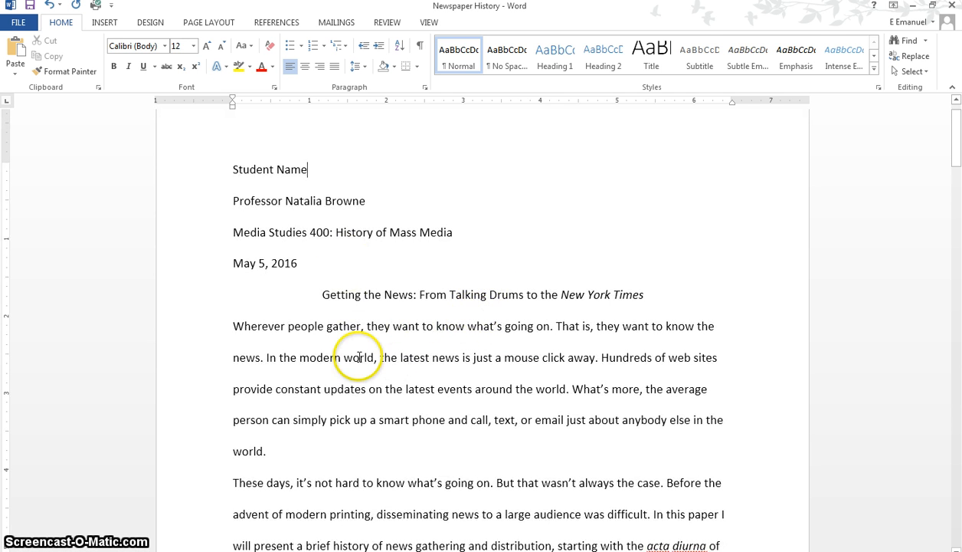
{"action": "left_click", "coordinate": [234, 325]}
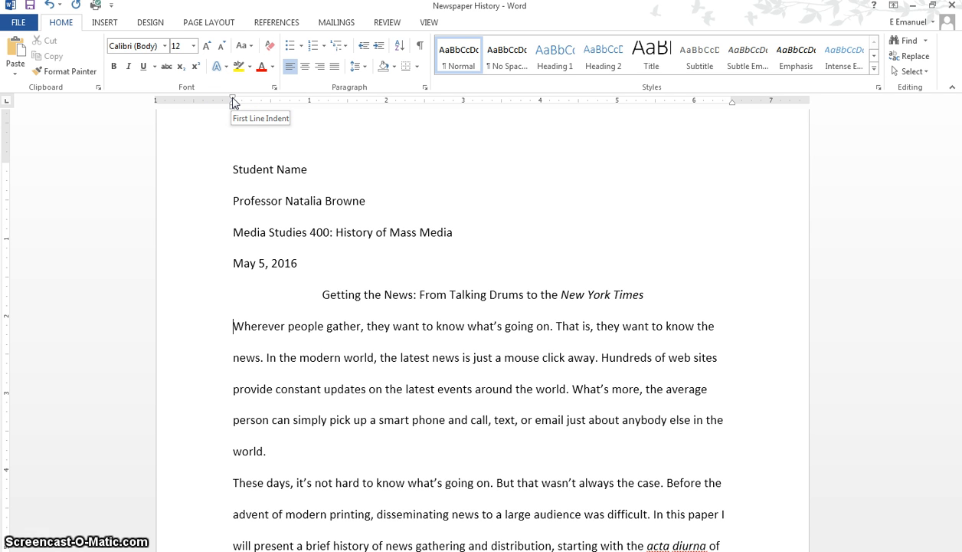
{"action": "left_click_drag", "start_coordinate": [234, 102], "coordinate": [269, 99]}
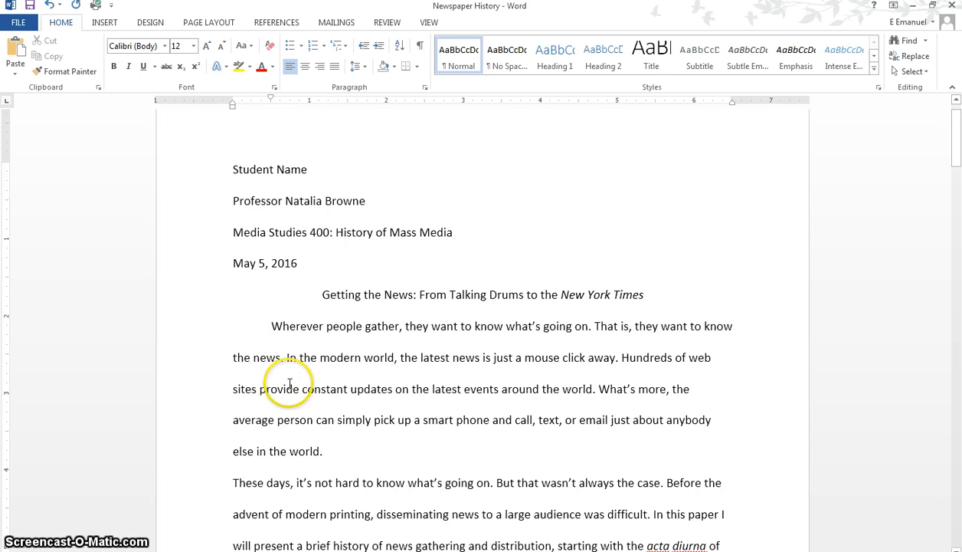
- Indent the first line of the paragraph beginning "These days" by 0.5 inch
{"action": "scroll", "coordinate": [291, 380], "scroll_direction": "down", "scroll_amount": 3}
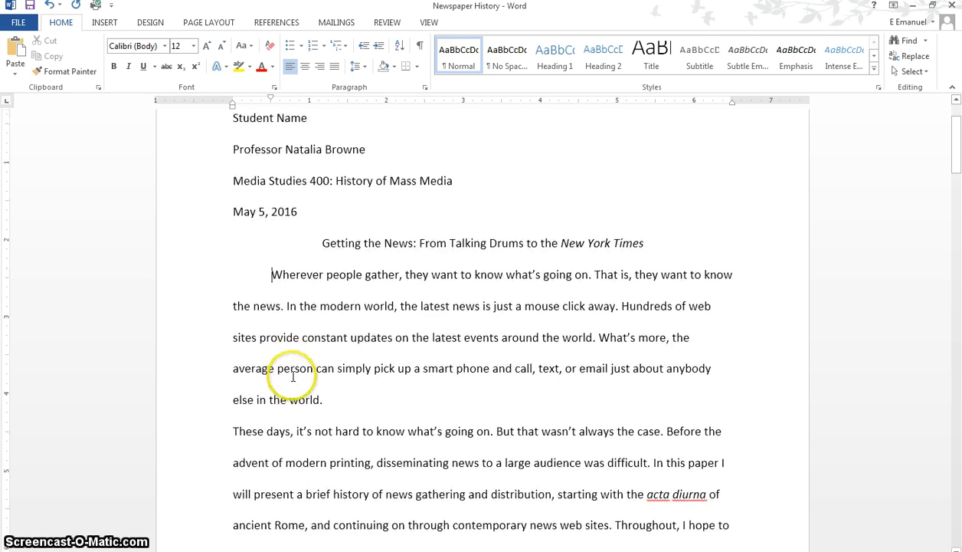
{"action": "scroll", "coordinate": [303, 367], "scroll_direction": "down", "scroll_amount": 2}
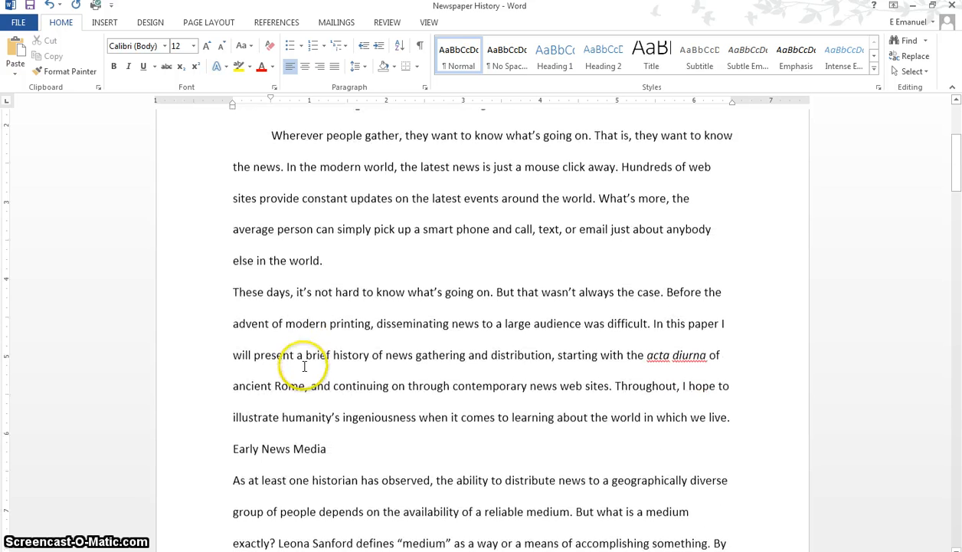
{"action": "left_click", "coordinate": [235, 291]}
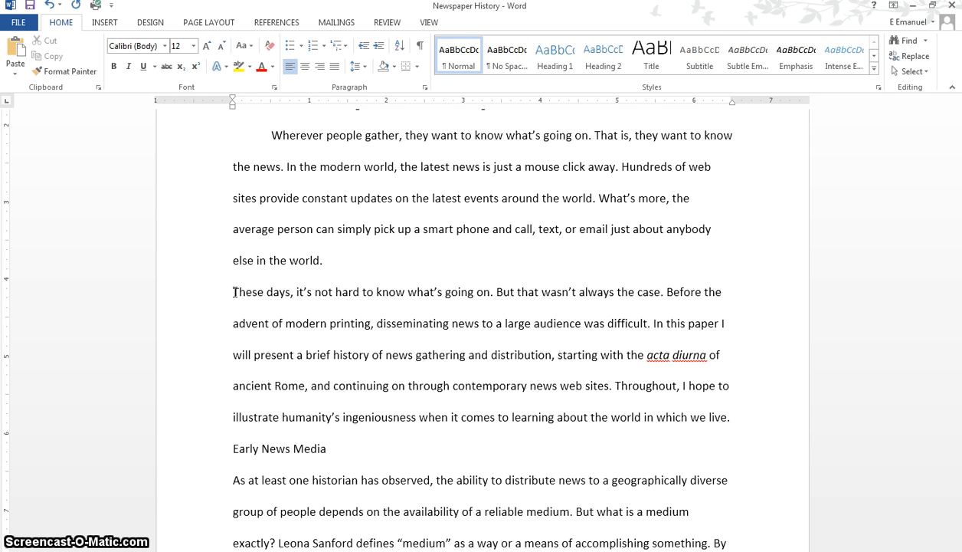
{"action": "key", "text": "Tab"}
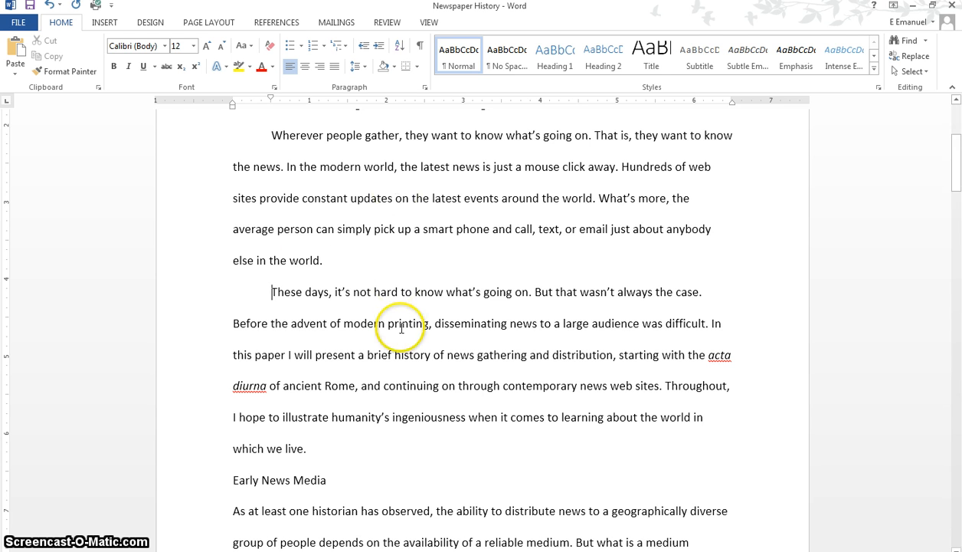
- Apply a First line special indent of 0.5" in the paragraph settings to the paragraph beginning "As at least one historian"
{"action": "scroll", "coordinate": [413, 328], "scroll_direction": "down", "scroll_amount": 5}
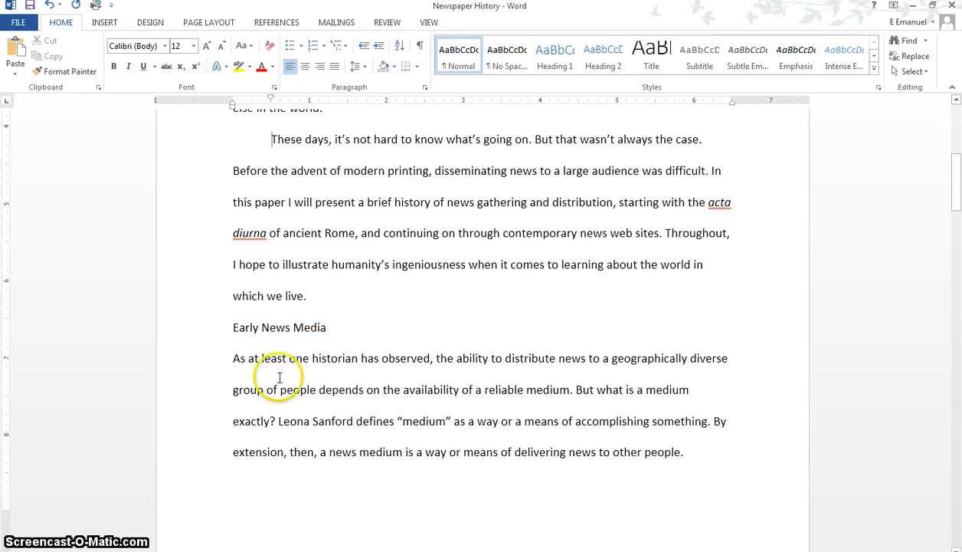
{"action": "left_click", "coordinate": [233, 358]}
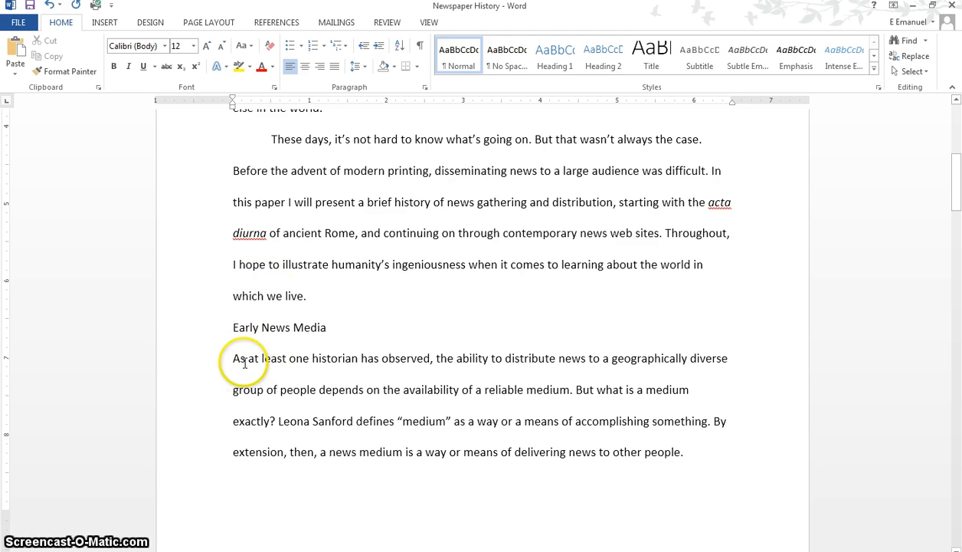
{"action": "left_click", "coordinate": [426, 91]}
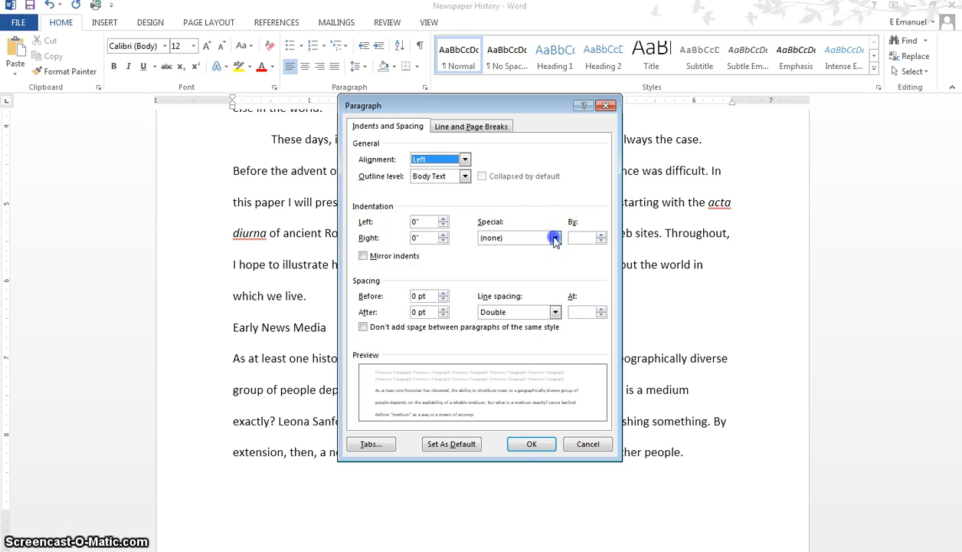
{"action": "left_click", "coordinate": [555, 239]}
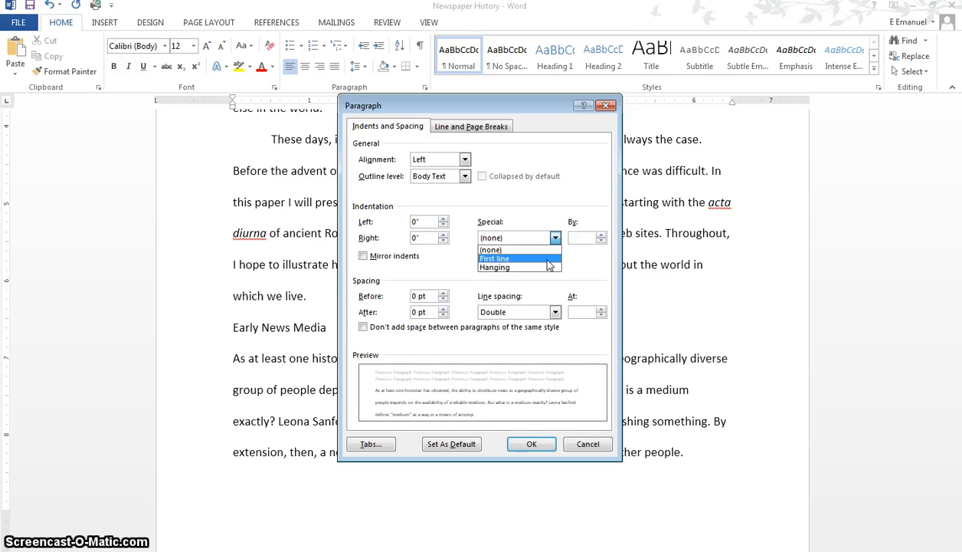
{"action": "left_click", "coordinate": [548, 259]}
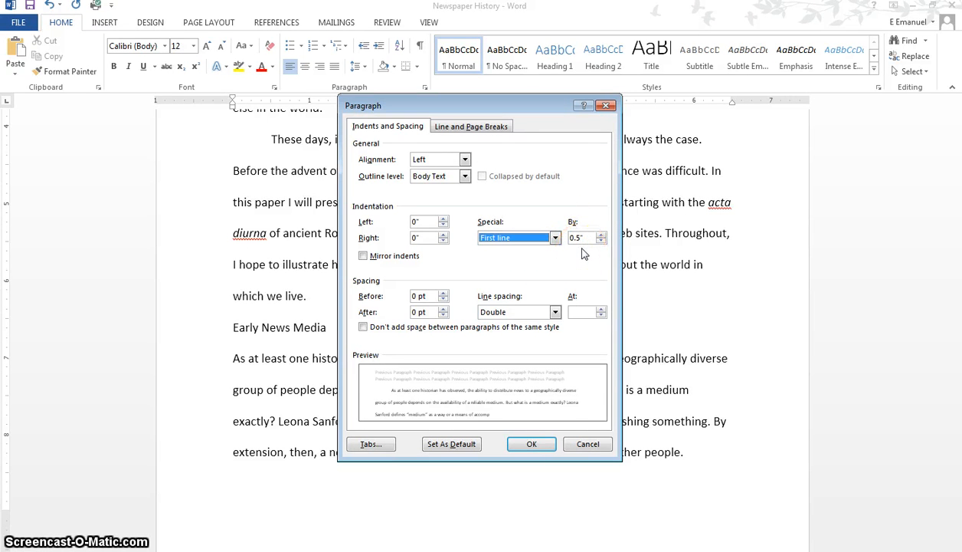
{"action": "left_click", "coordinate": [546, 444]}
- Show paragraph marks and other hidden formatting symbols in the document
{"action": "scroll", "coordinate": [495, 439], "scroll_direction": "down", "scroll_amount": 3}
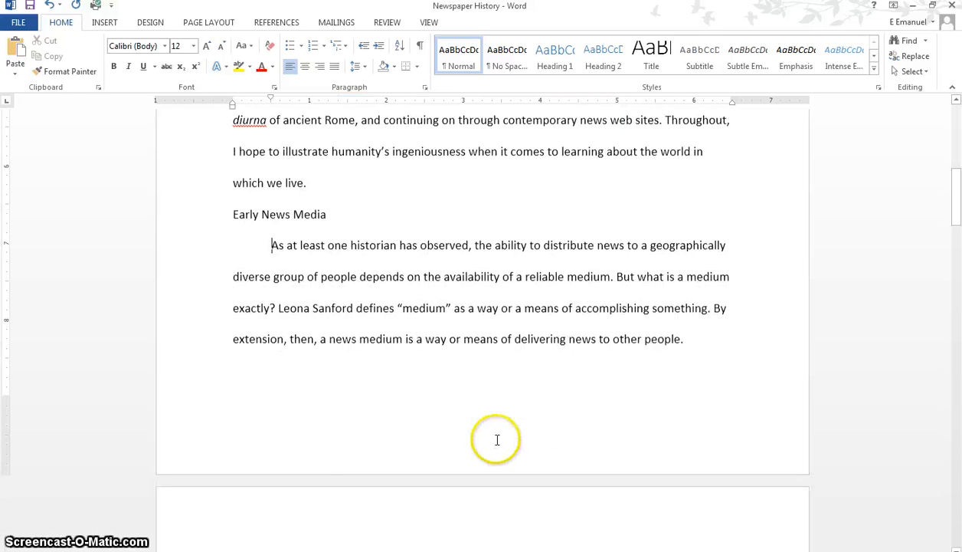
{"action": "scroll", "coordinate": [498, 438], "scroll_direction": "down", "scroll_amount": 3}
{"action": "scroll", "coordinate": [499, 438], "scroll_direction": "up", "scroll_amount": 1}
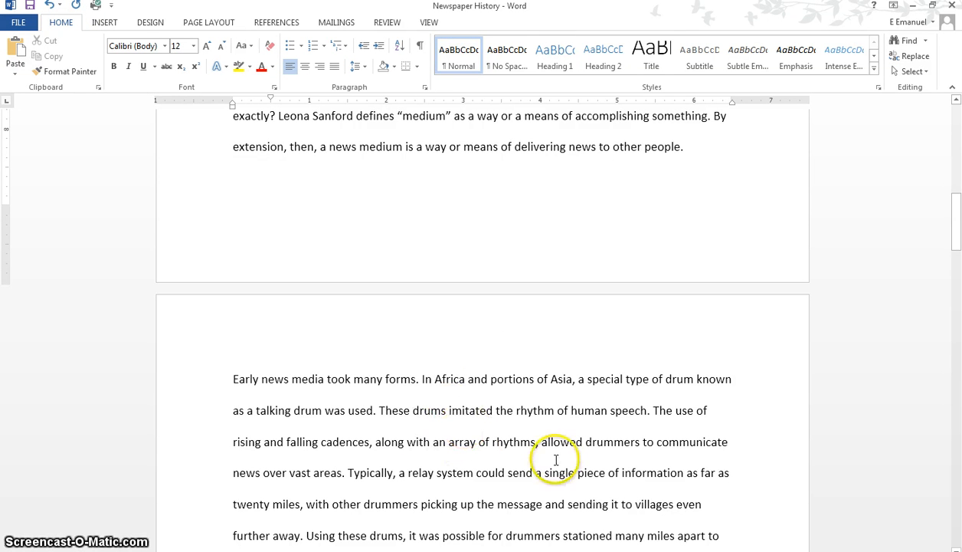
{"action": "left_click", "coordinate": [420, 47]}
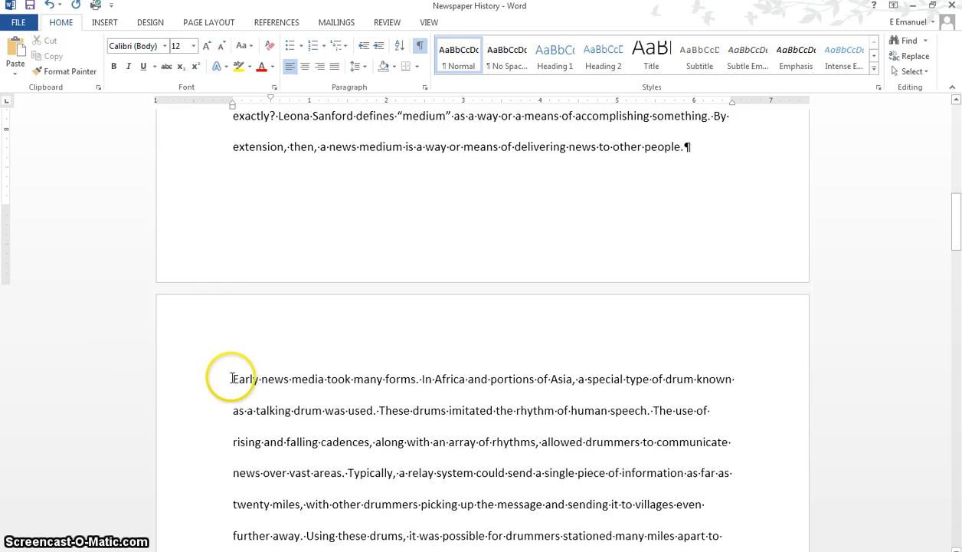
- Set a 0.5-inch first-line indent on the ruler for the paragraph beginning "Early news media took many forms"
{"action": "left_click", "coordinate": [264, 388]}
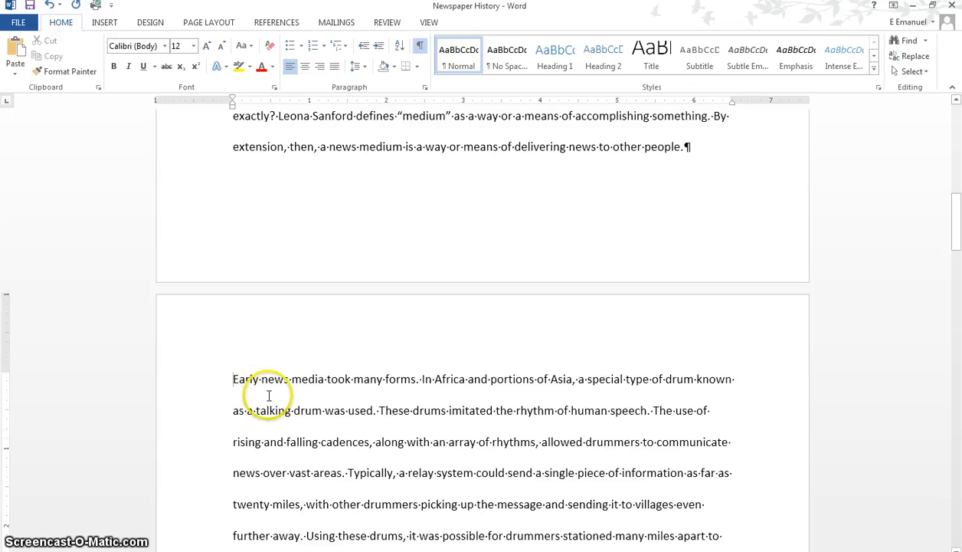
{"action": "scroll", "coordinate": [268, 394], "scroll_direction": "down", "scroll_amount": 3}
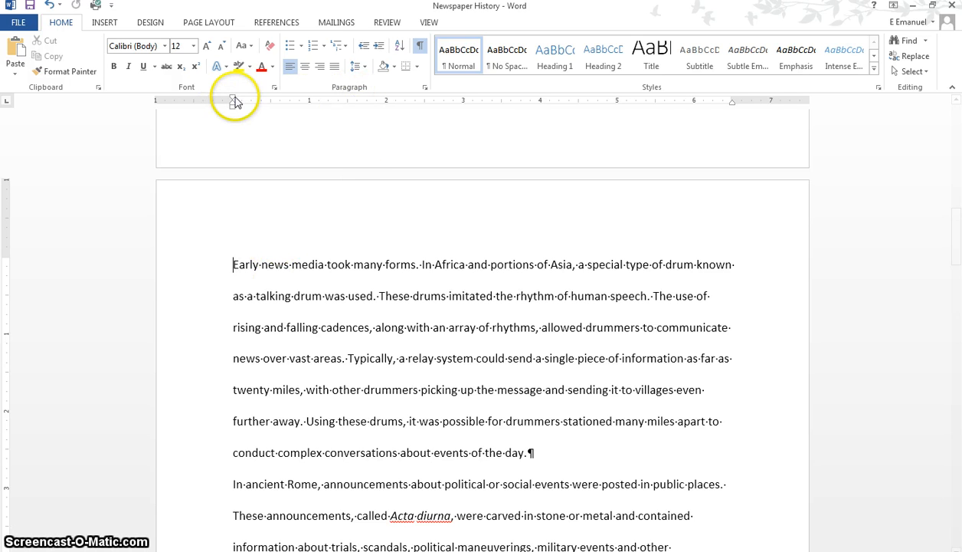
{"action": "left_click_drag", "start_coordinate": [232, 100], "coordinate": [272, 104]}
- Set a 0.5-inch first-line indent for the two paragraphs beginning "In ancient Rome" and "Other forms of early news media"
{"action": "scroll", "coordinate": [382, 310], "scroll_direction": "down", "scroll_amount": 3}
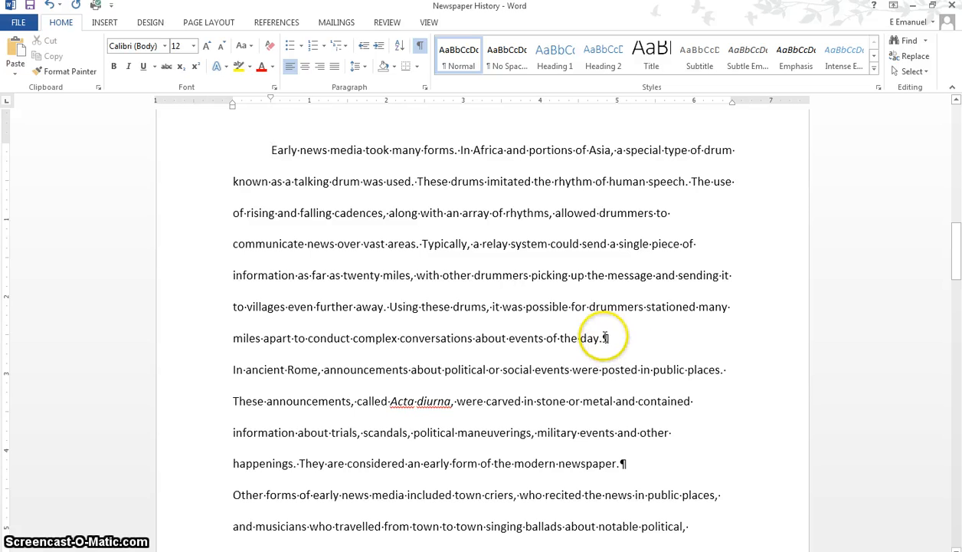
{"action": "left_click", "coordinate": [238, 371]}
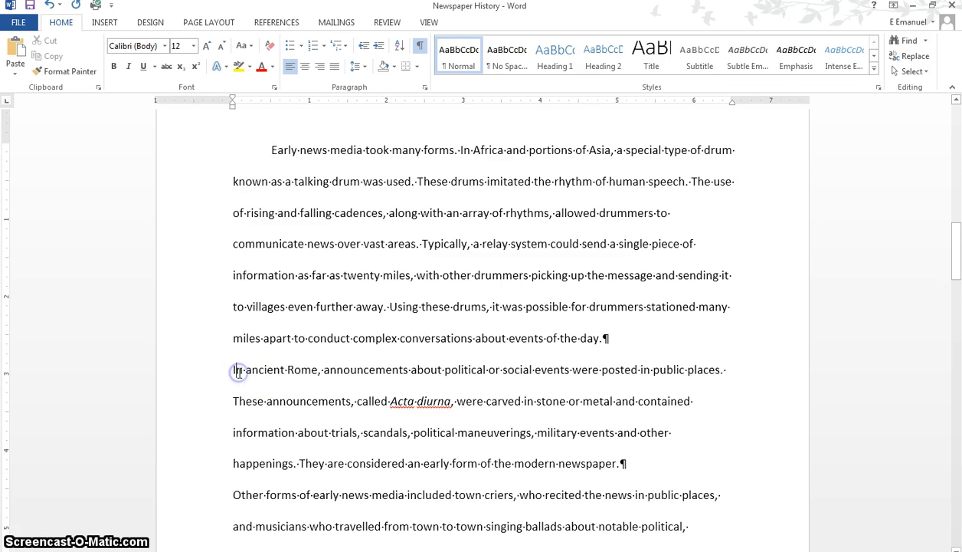
{"action": "scroll", "coordinate": [238, 369], "scroll_direction": "down", "scroll_amount": 3}
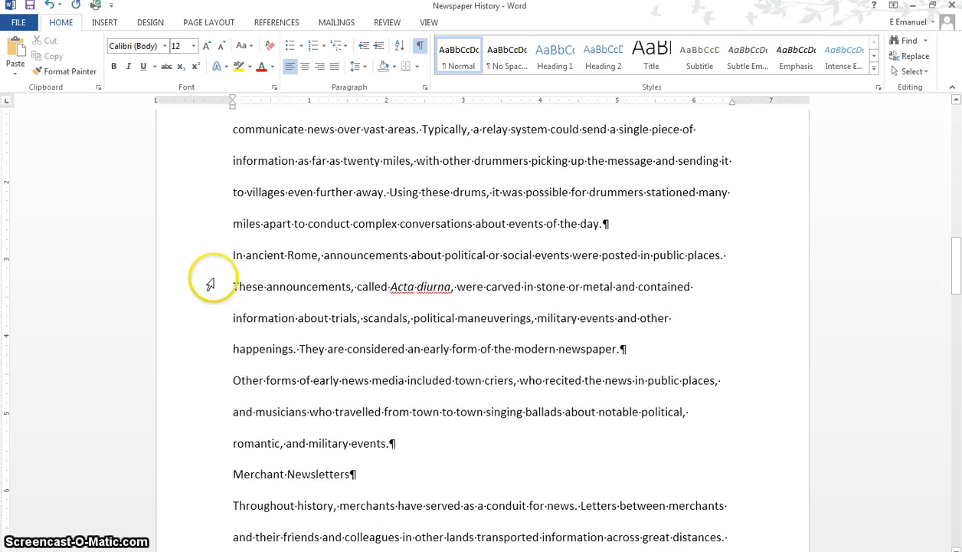
{"action": "left_click_drag", "start_coordinate": [231, 255], "coordinate": [390, 443]}
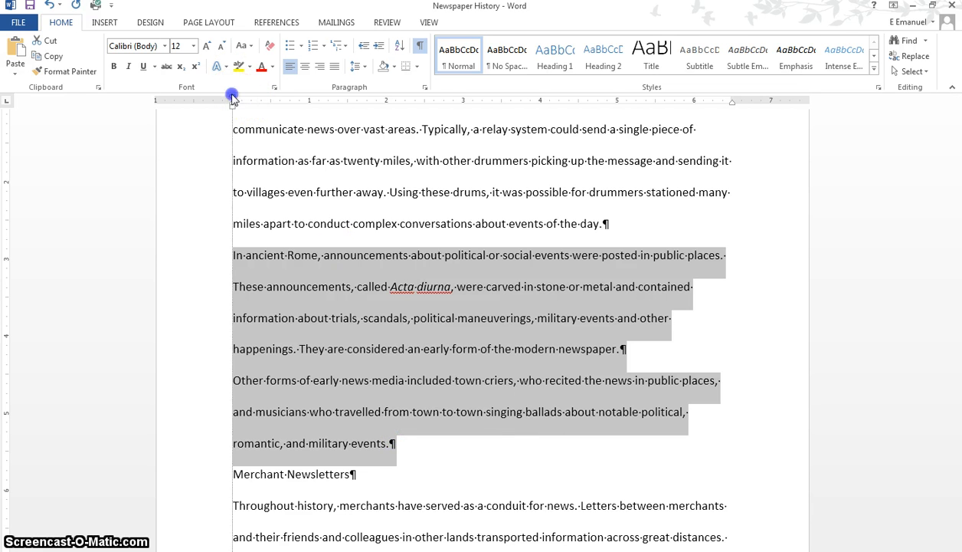
{"action": "left_click_drag", "start_coordinate": [232, 96], "coordinate": [267, 102]}
- Indent the first line of the "Throughout history" paragraph under Merchant Newsletters by 0.5 inch
{"action": "scroll", "coordinate": [476, 326], "scroll_direction": "down", "scroll_amount": 5}
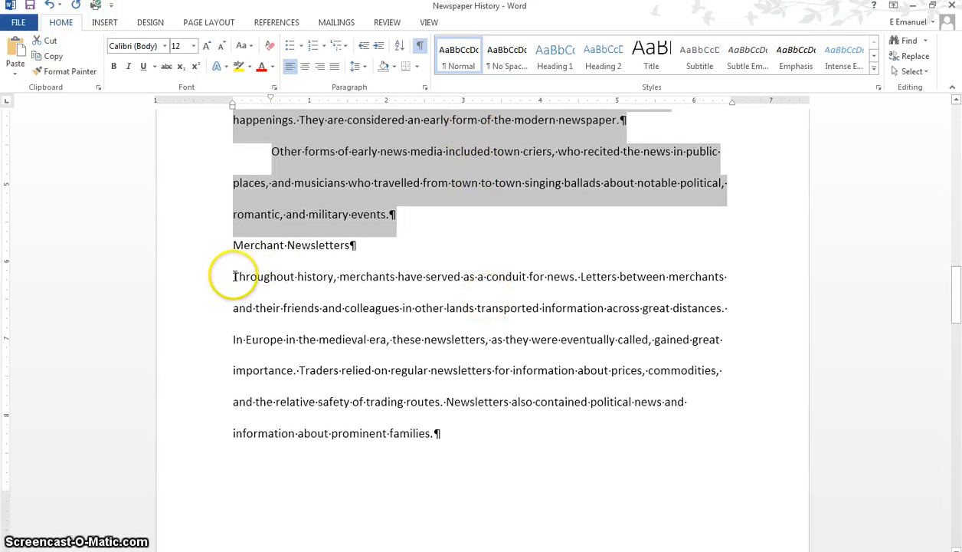
{"action": "left_click", "coordinate": [233, 277]}
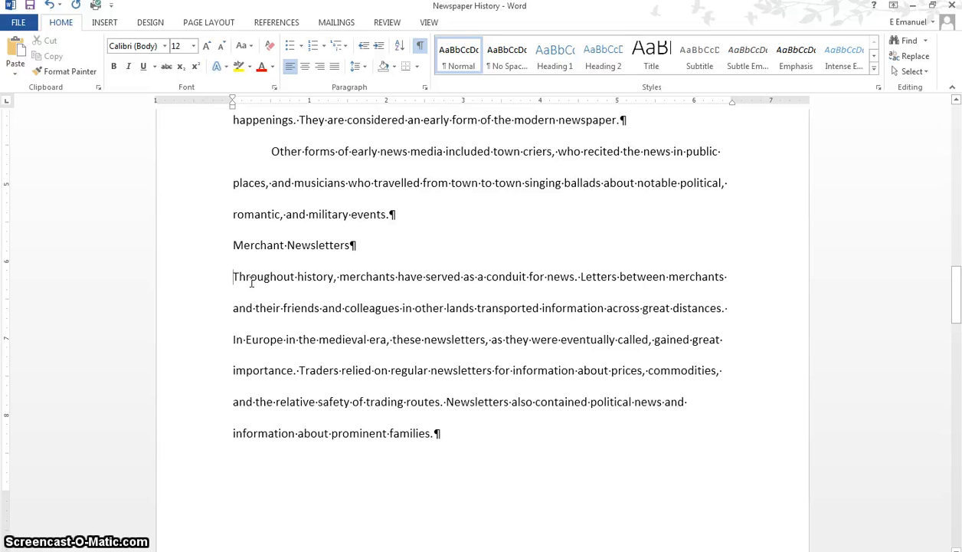
{"action": "key", "text": "Tab"}
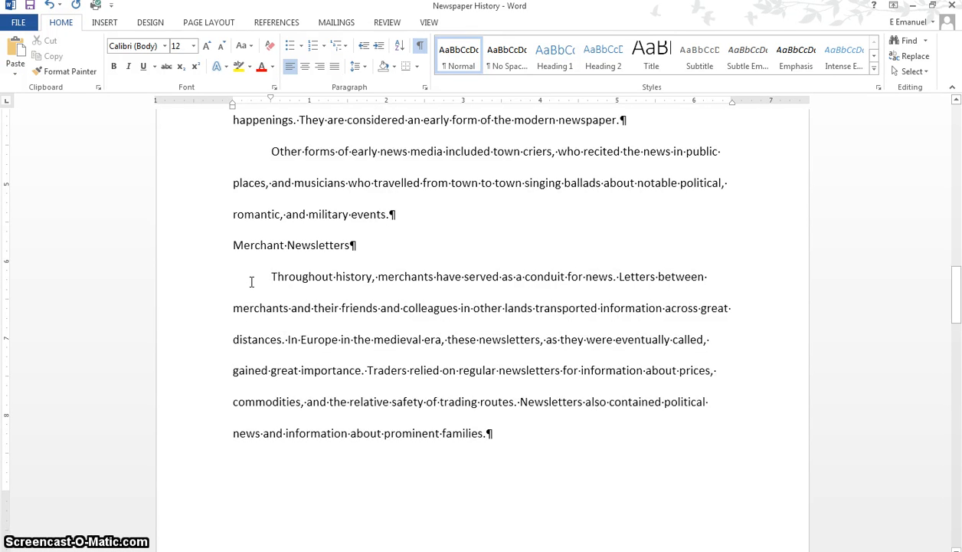
- Indent the first line of the paragraph beginning "By the beginning of the seventeenth century" by 0.5 inch
{"action": "scroll", "coordinate": [253, 280], "scroll_direction": "down", "scroll_amount": 8}
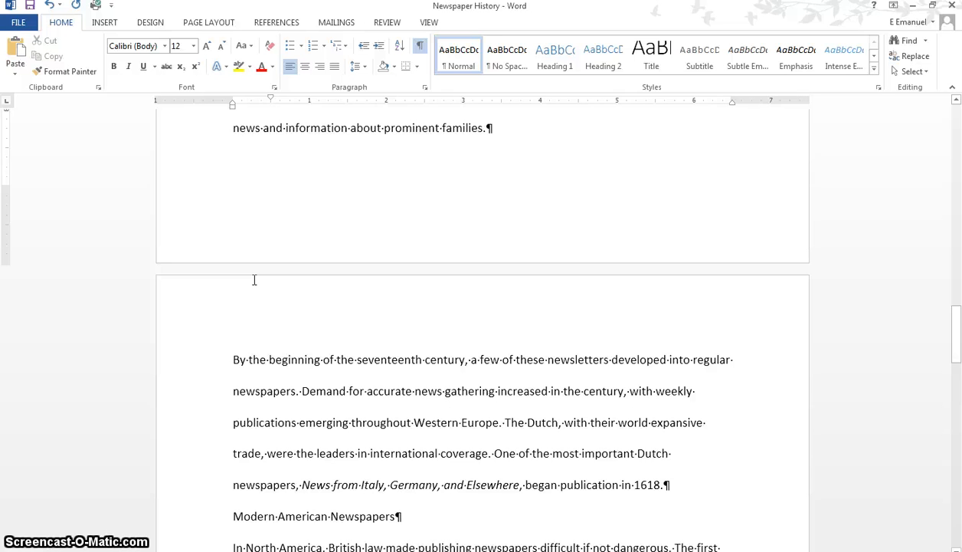
{"action": "scroll", "coordinate": [254, 280], "scroll_direction": "down", "scroll_amount": 4}
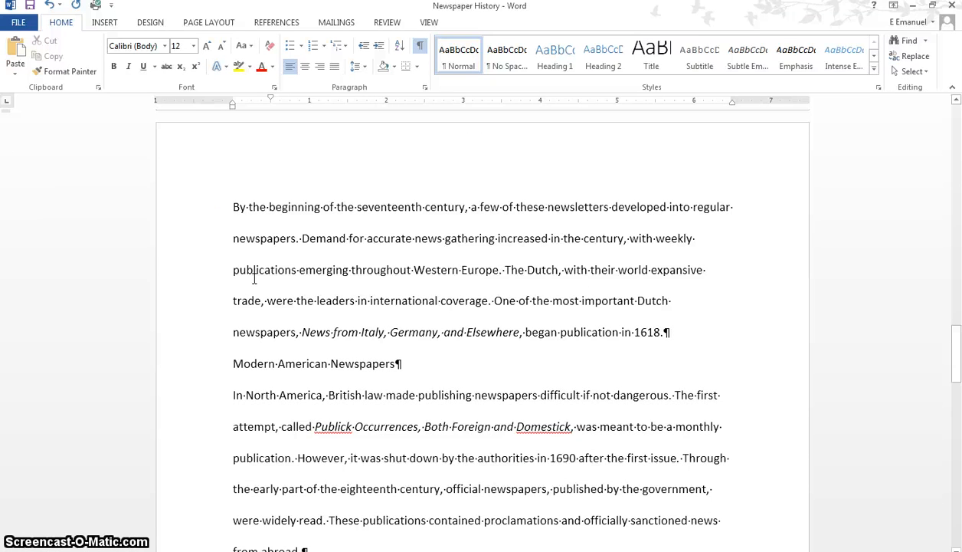
{"action": "left_click", "coordinate": [236, 205]}
{"action": "left_click", "coordinate": [245, 206]}
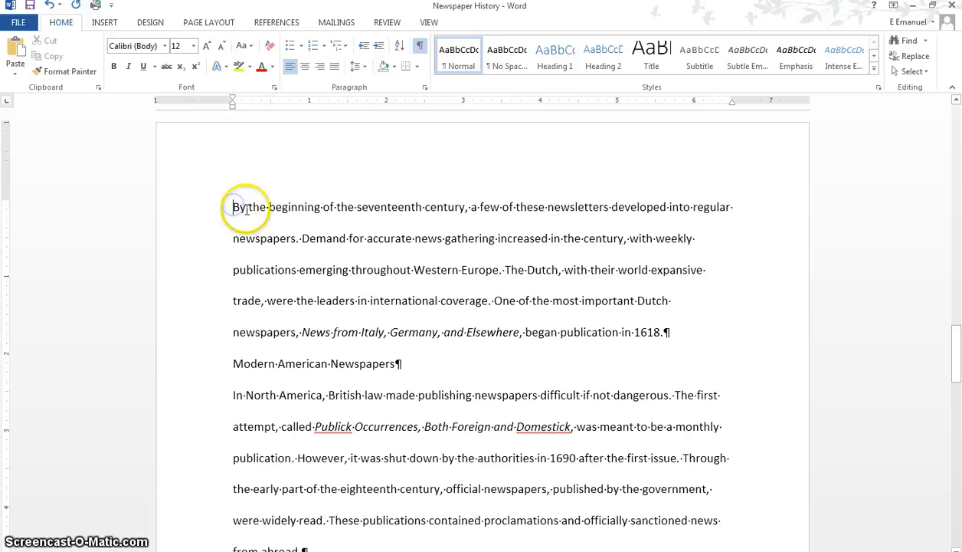
- Indent the first line of the "In North America" paragraph under Modern American Newspapers by 0.5 inch
{"action": "scroll", "coordinate": [247, 210], "scroll_direction": "down", "scroll_amount": 4}
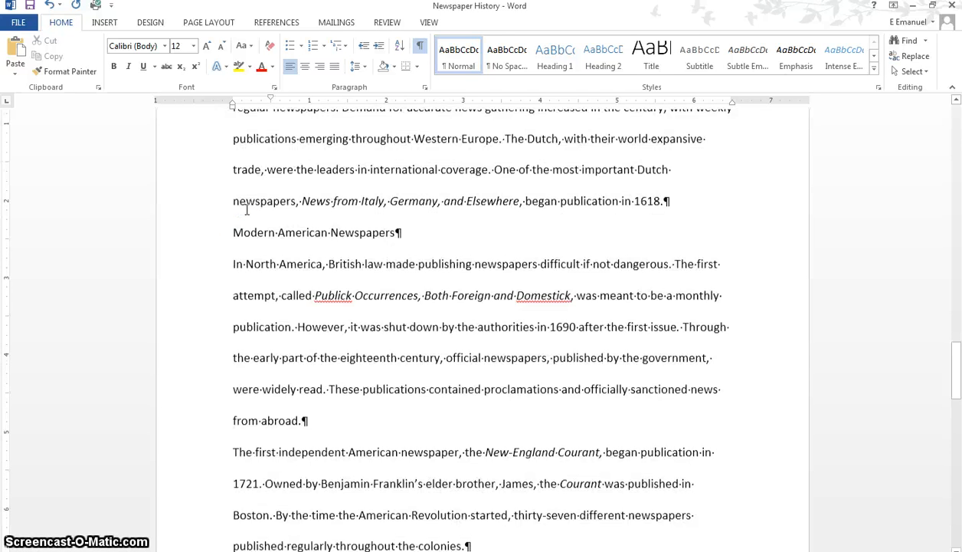
{"action": "left_click", "coordinate": [237, 240]}
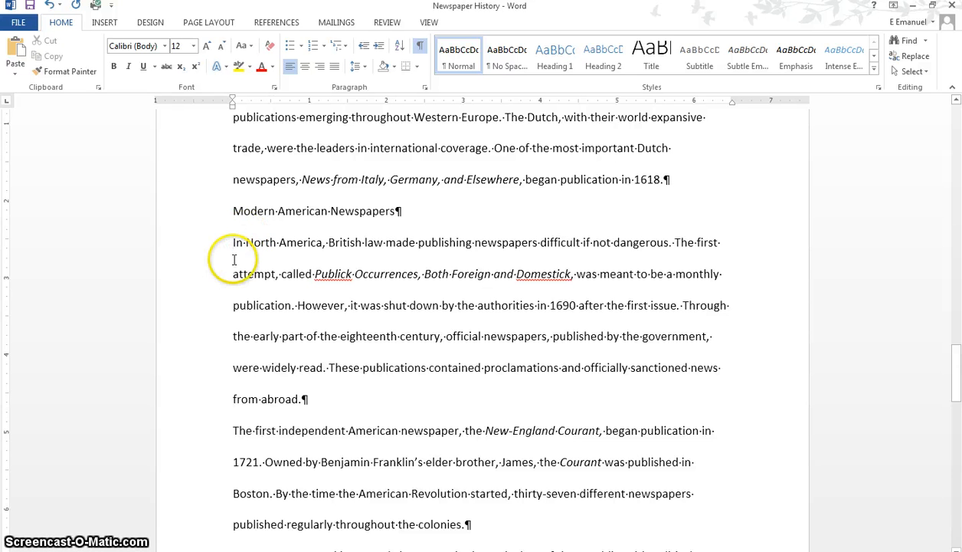
{"action": "key", "text": "Tab"}
- Indent the first line of the paragraph beginning "The first independent American newspaper" by 0.5 inch
{"action": "scroll", "coordinate": [236, 260], "scroll_direction": "down", "scroll_amount": 3}
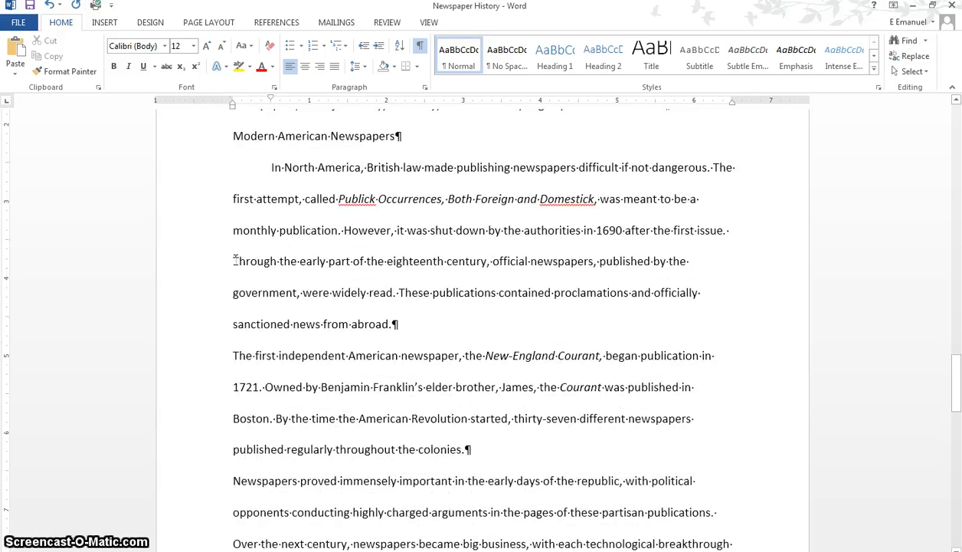
{"action": "scroll", "coordinate": [235, 260], "scroll_direction": "down", "scroll_amount": 2}
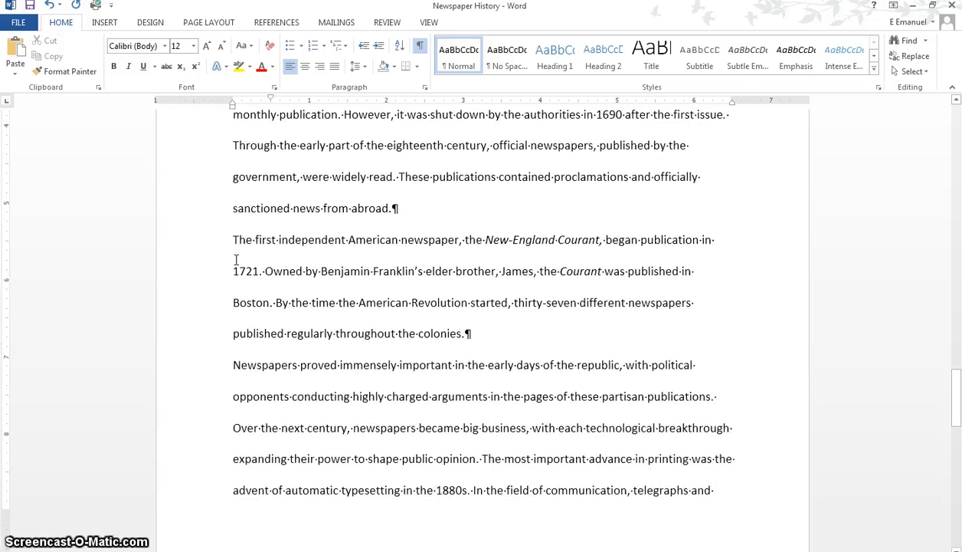
{"action": "scroll", "coordinate": [235, 260], "scroll_direction": "down", "scroll_amount": 1}
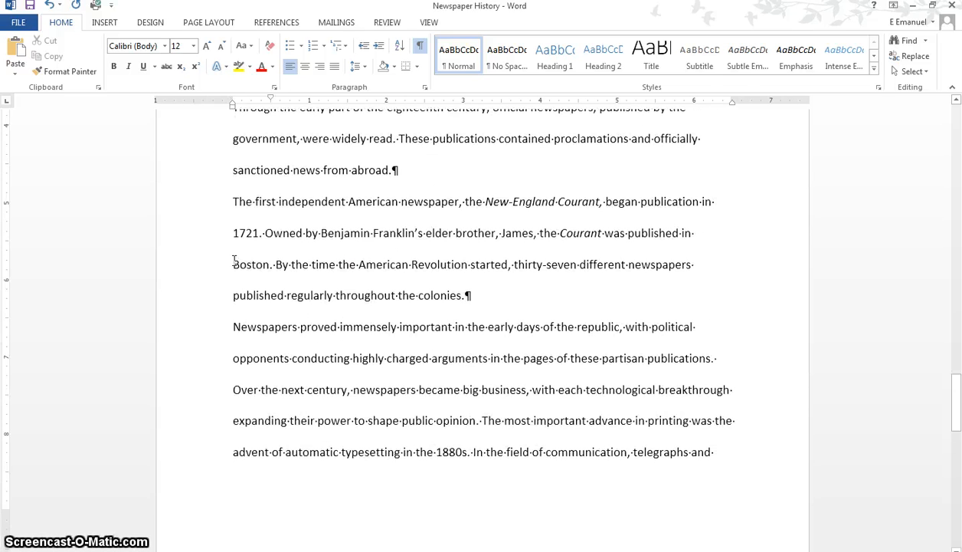
{"action": "left_click", "coordinate": [231, 202]}
{"action": "key", "text": "Tab"}
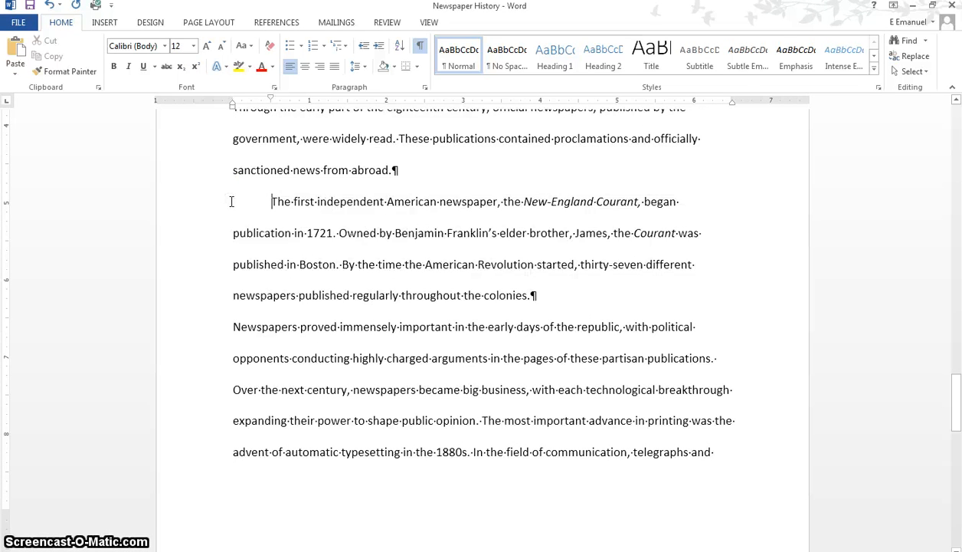
- Indent the first line of the paragraph beginning "Newspapers proved immensely important" by 0.5 inch
{"action": "scroll", "coordinate": [231, 202], "scroll_direction": "down", "scroll_amount": 3}
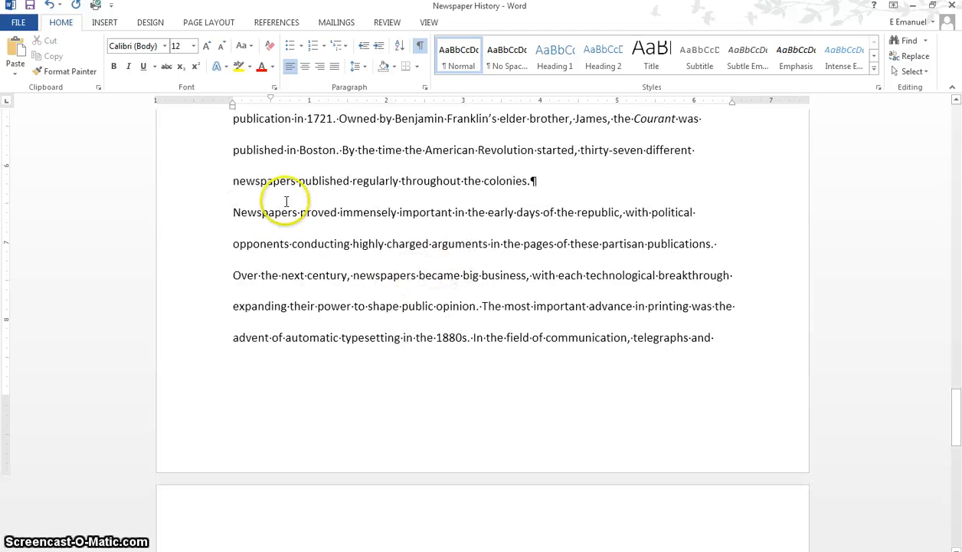
{"action": "left_click", "coordinate": [234, 213]}
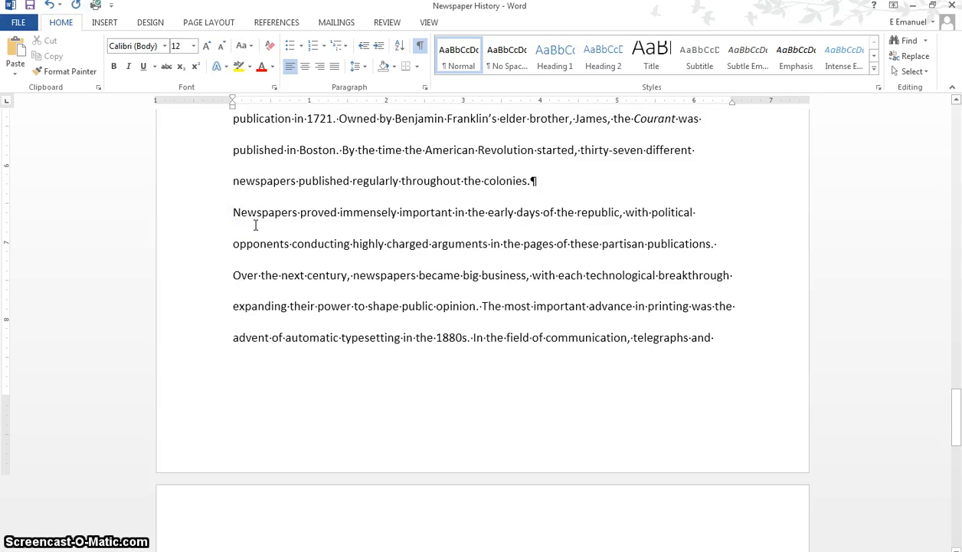
{"action": "key", "text": "Tab"}
- Apply a 0.5-inch first-line indent to both paragraphs under Looking to the Future, beginning "Today" and "Newspapers like the New York Times"
{"action": "scroll", "coordinate": [257, 225], "scroll_direction": "down", "scroll_amount": 6}
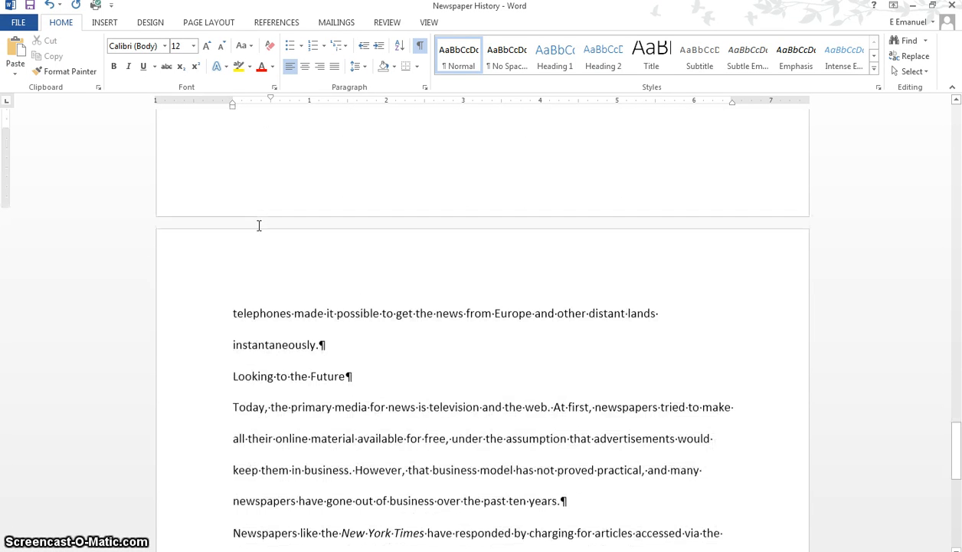
{"action": "scroll", "coordinate": [259, 225], "scroll_direction": "down", "scroll_amount": 1}
{"action": "scroll", "coordinate": [259, 225], "scroll_direction": "up", "scroll_amount": 2}
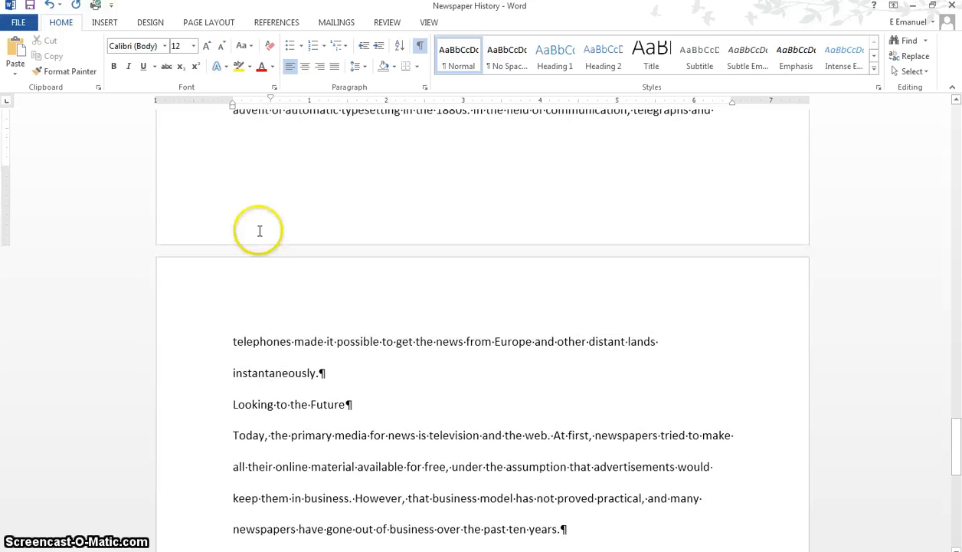
{"action": "scroll", "coordinate": [261, 231], "scroll_direction": "down", "scroll_amount": 3}
{"action": "scroll", "coordinate": [260, 230], "scroll_direction": "down", "scroll_amount": 4}
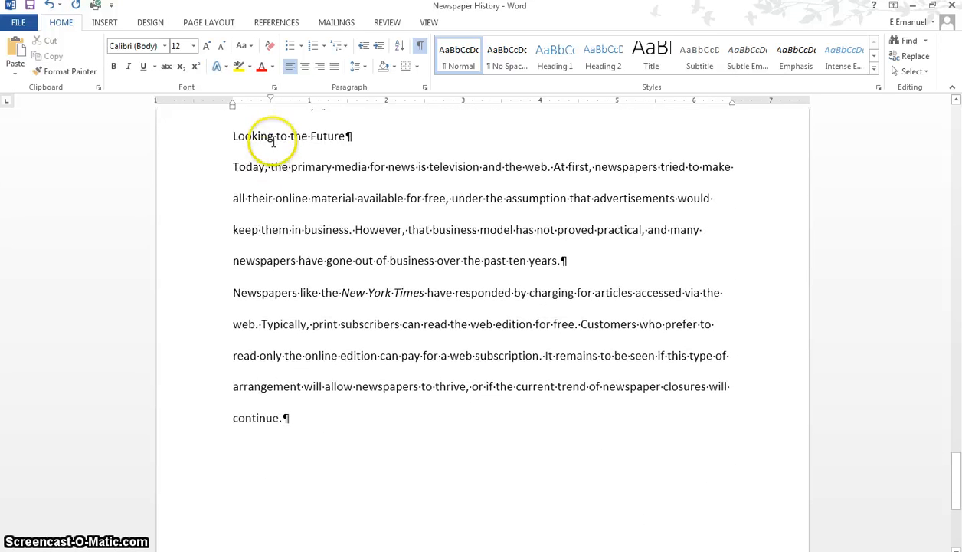
{"action": "left_click", "coordinate": [233, 166]}
{"action": "left_click_drag", "start_coordinate": [233, 167], "coordinate": [289, 415]}
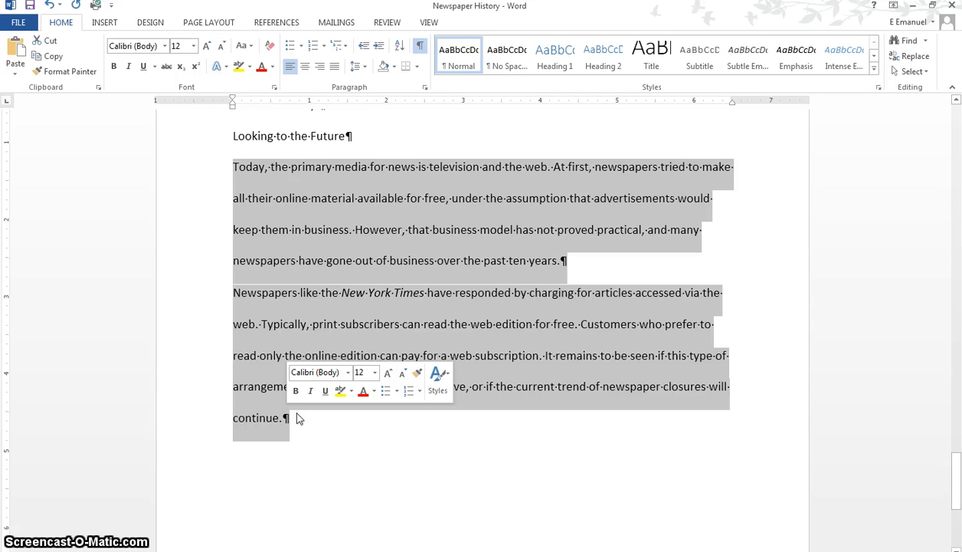
{"action": "key", "text": "Tab"}
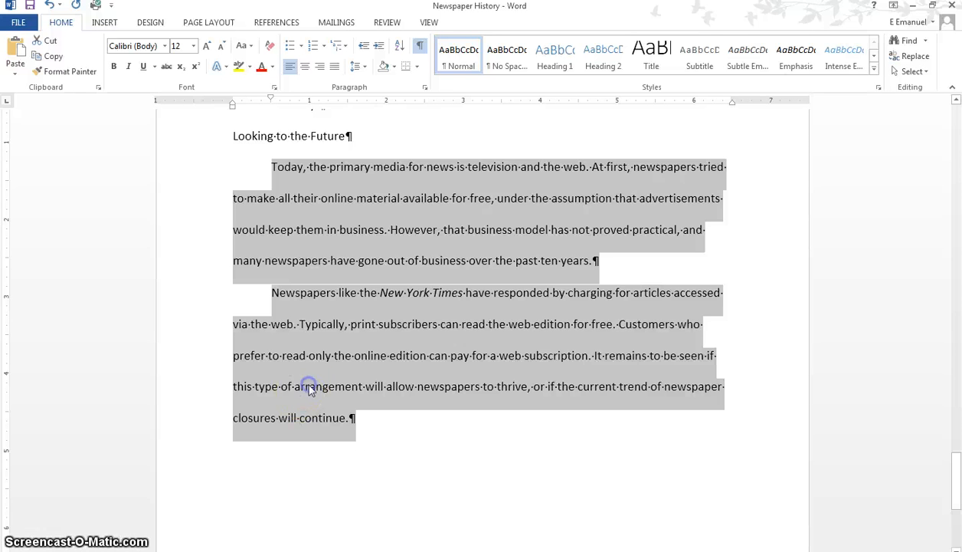
{"action": "left_click", "coordinate": [310, 390]}
- Return to the start of the document and insert a top-of-page number in the Plain Number 3 style
{"action": "key", "text": "ctrl+Home"}
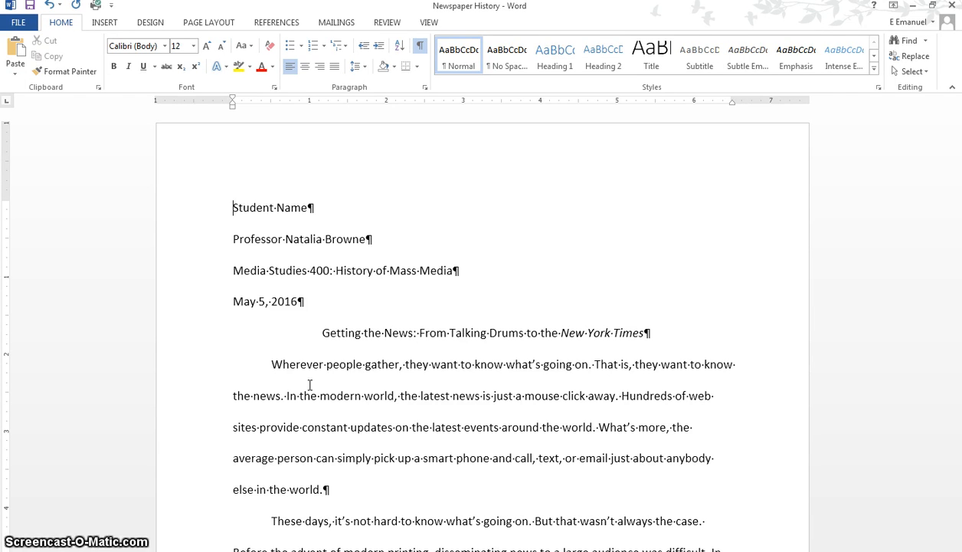
{"action": "left_click", "coordinate": [106, 26]}
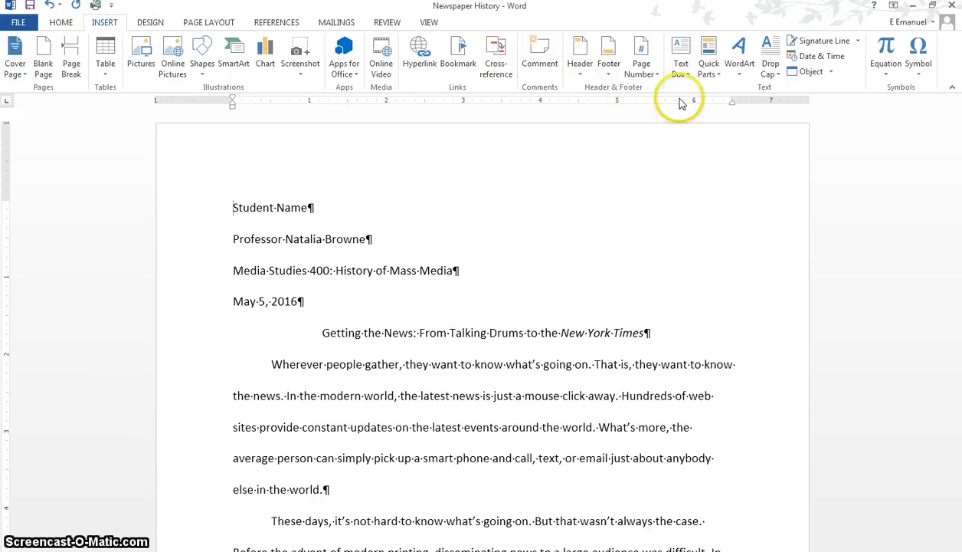
{"action": "left_click", "coordinate": [642, 69]}
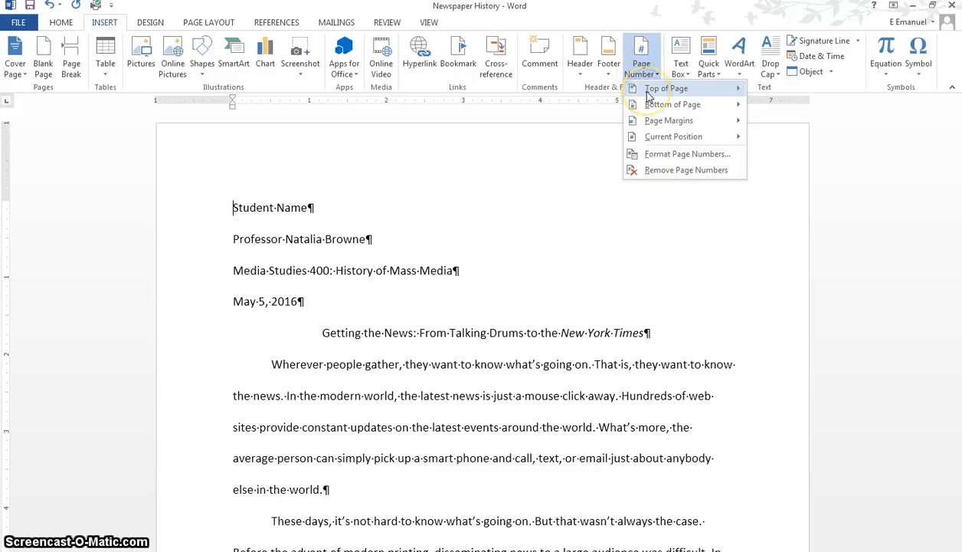
{"action": "mouse_move", "coordinate": [649, 95]}
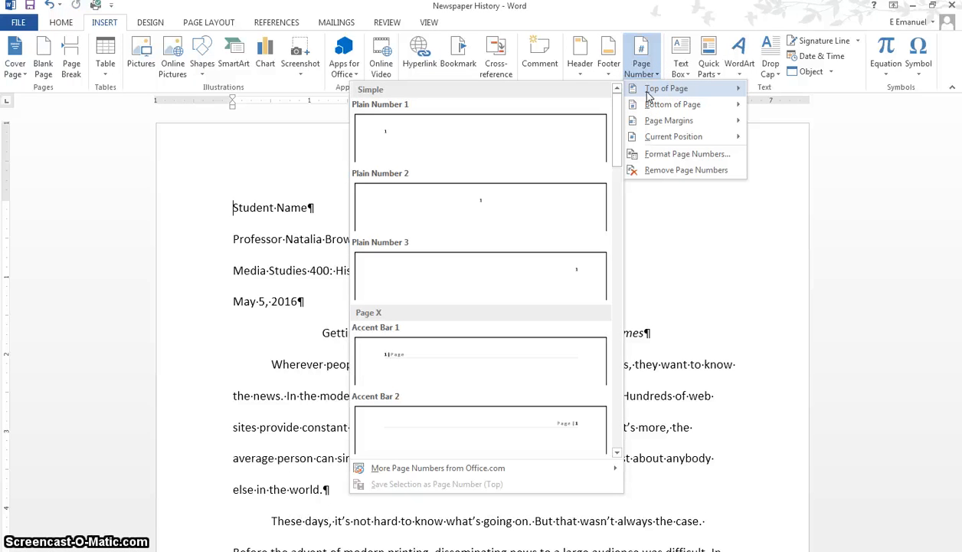
{"action": "left_click", "coordinate": [582, 276]}
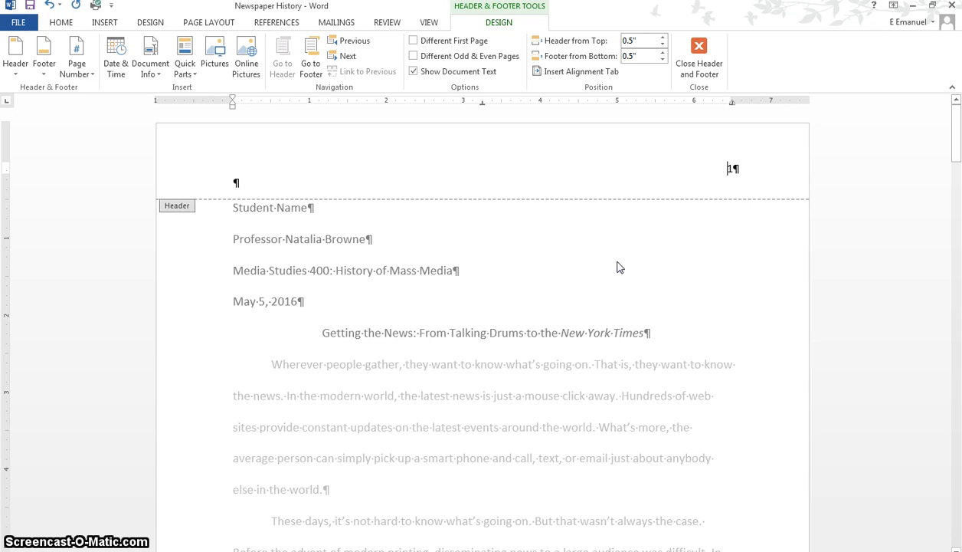
- Add the text "Lastname" followed by a space before the page number in the header
{"action": "left_click", "coordinate": [632, 240]}
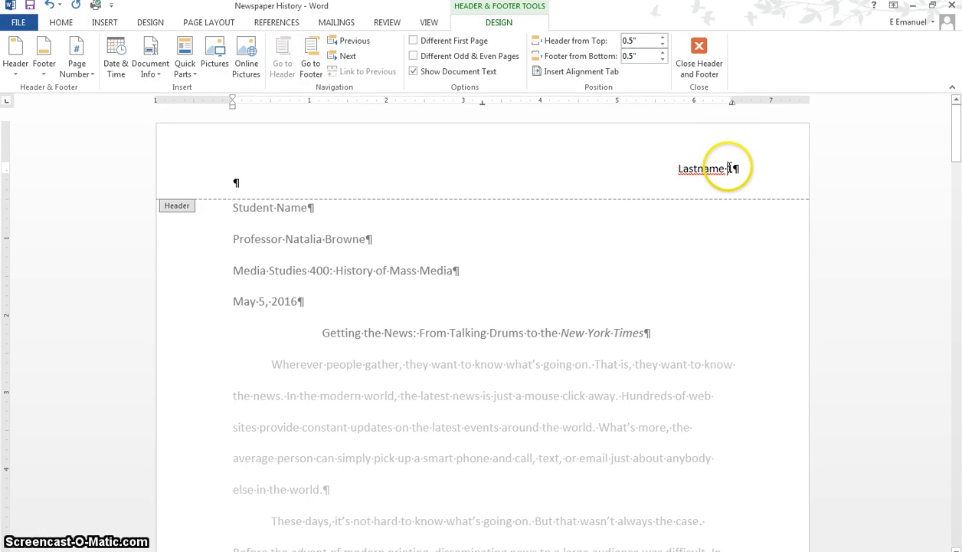
{"action": "left_click", "coordinate": [732, 168]}
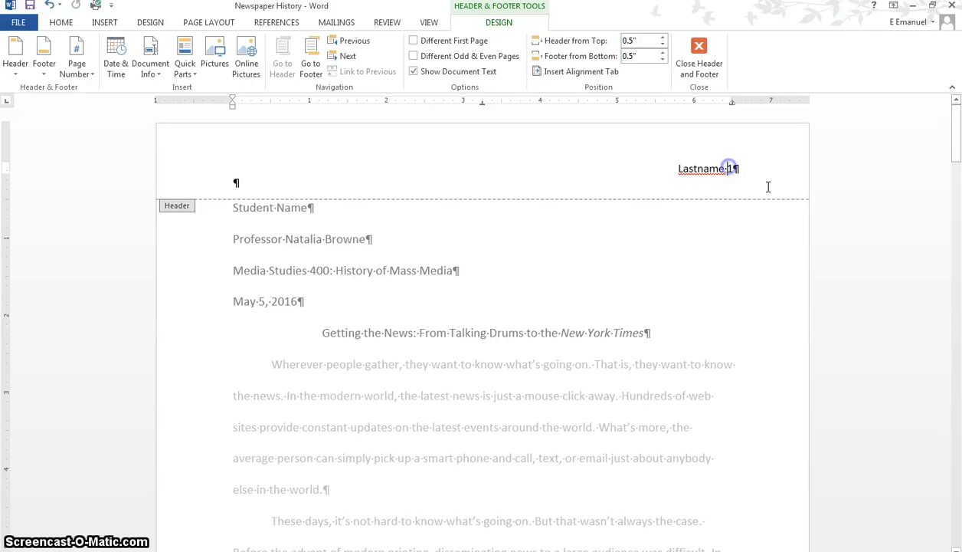
{"action": "double_click", "coordinate": [731, 167]}
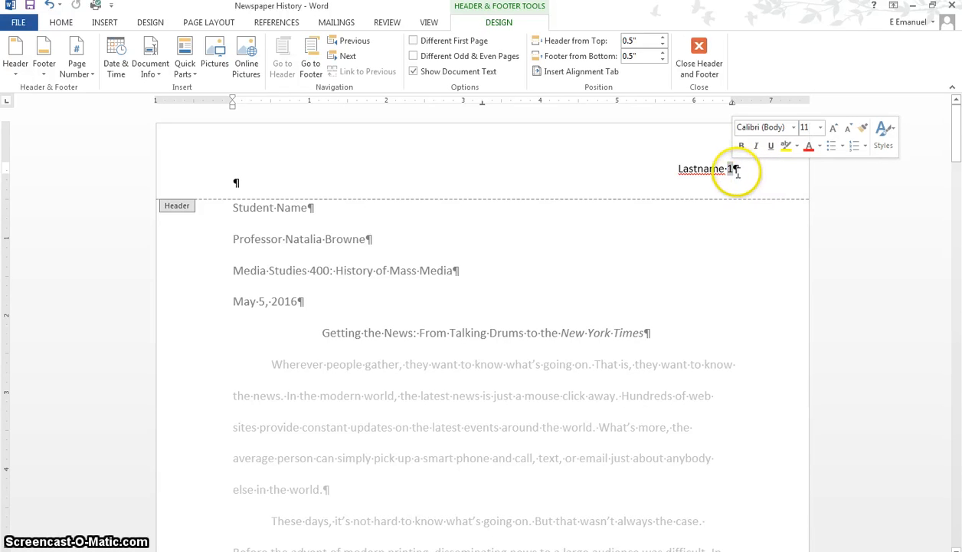
{"action": "left_click", "coordinate": [734, 169]}
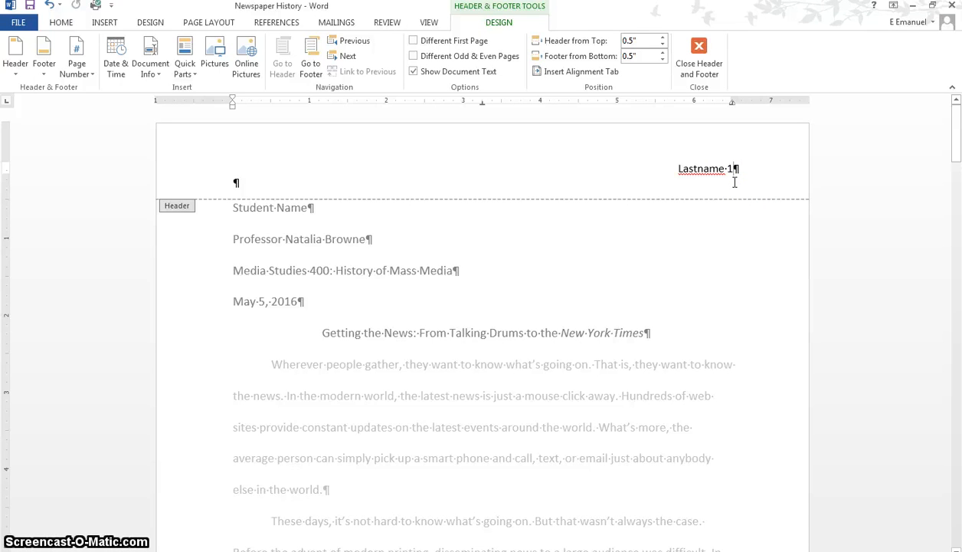
{"action": "left_click", "coordinate": [740, 183]}
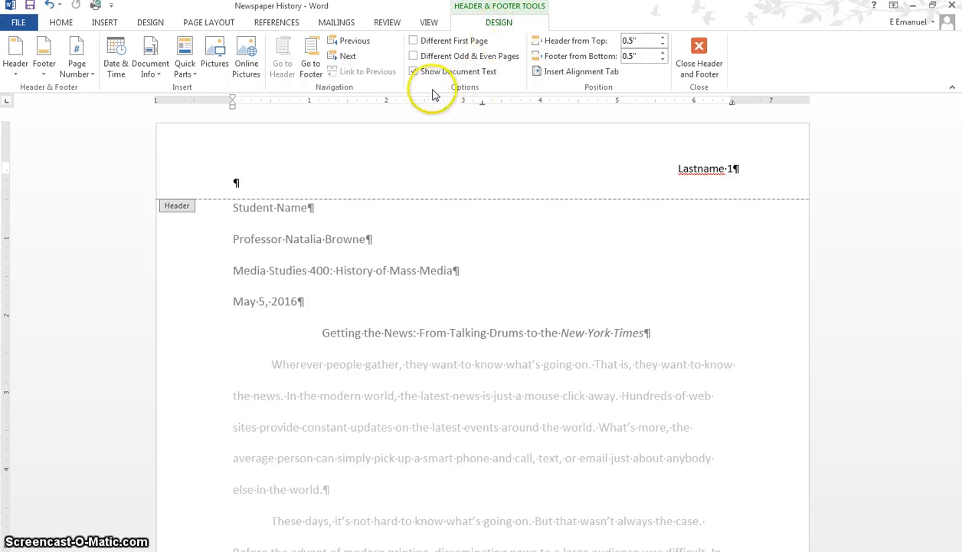
- Turn on Different First Page for the header and go to the second page's header
{"action": "left_click", "coordinate": [414, 44]}
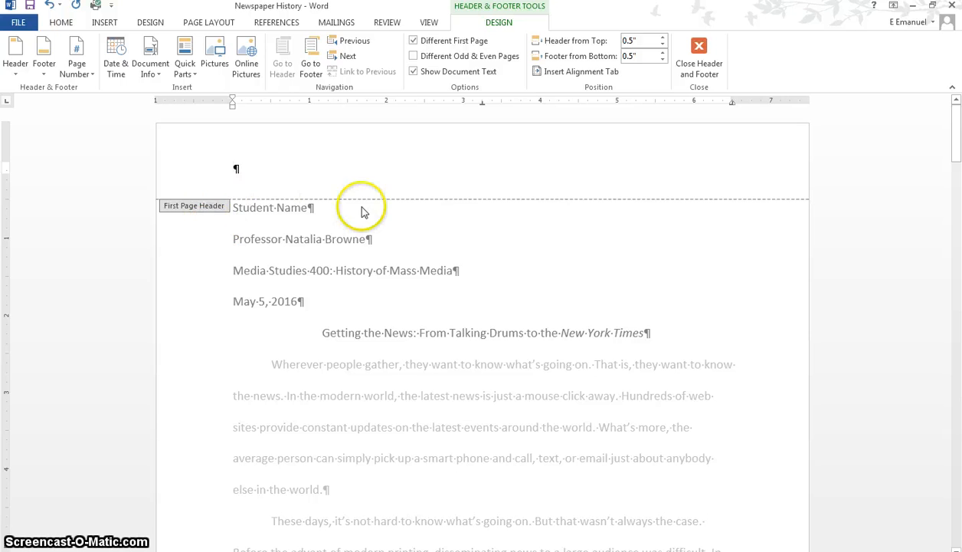
{"action": "left_click", "coordinate": [348, 59]}
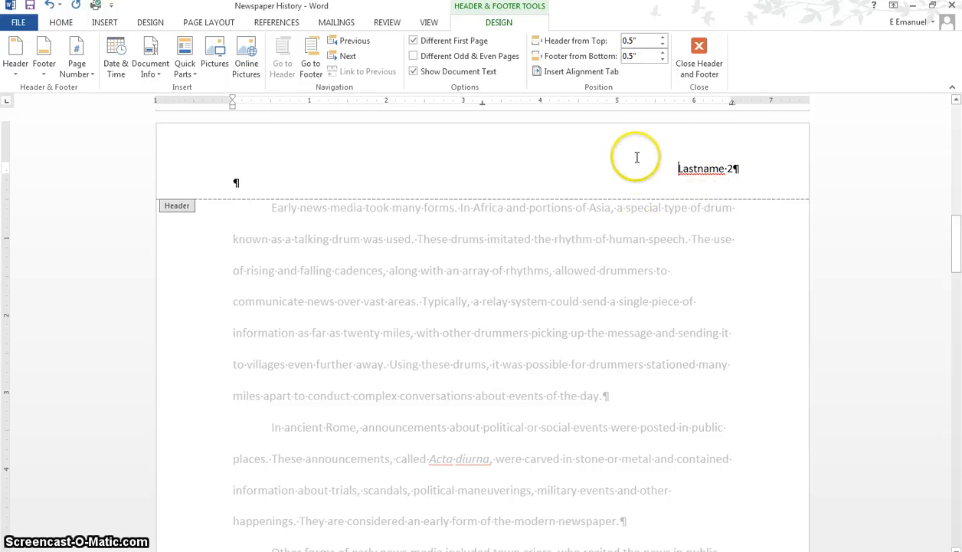
- Close header editing, review every page of the paper in the print preview, and return to the document
{"action": "left_click", "coordinate": [698, 55]}
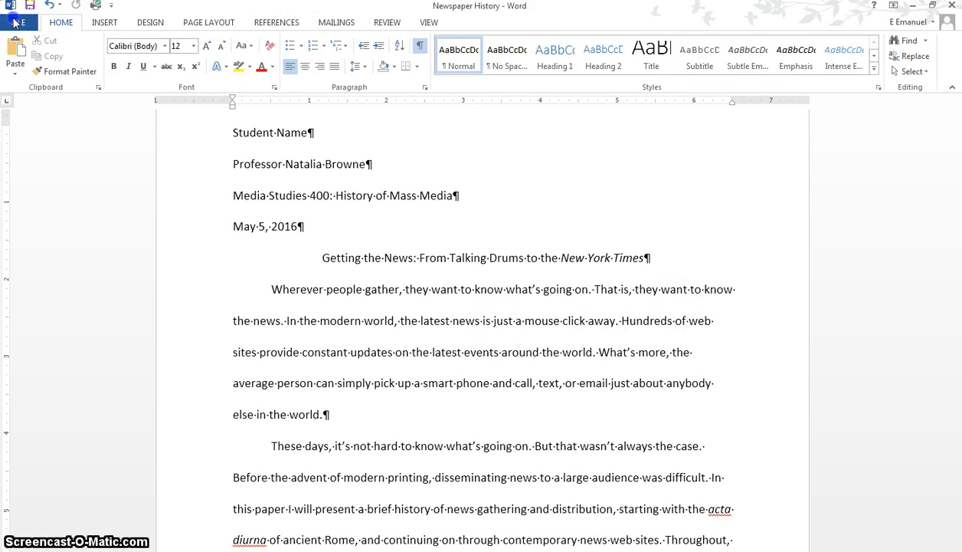
{"action": "left_click", "coordinate": [14, 23]}
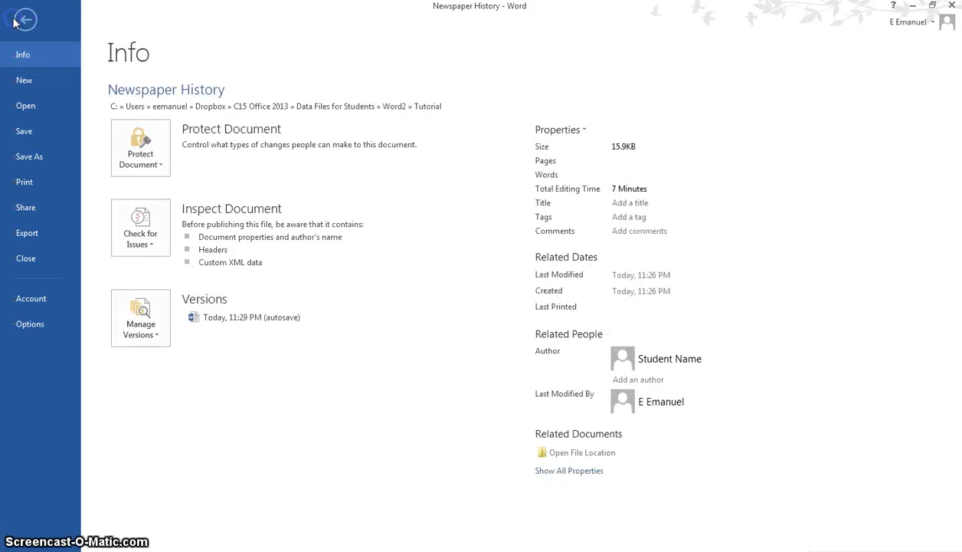
{"action": "left_click", "coordinate": [23, 183]}
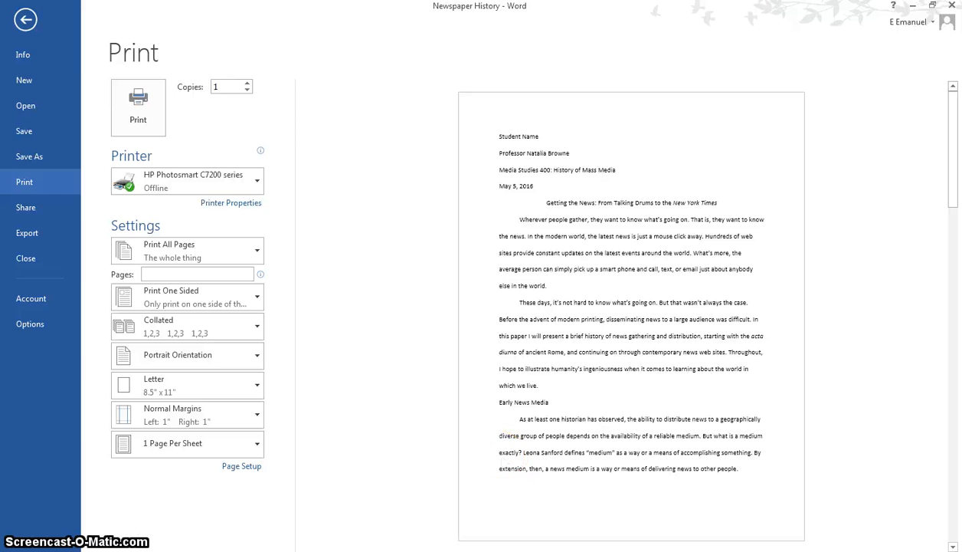
{"action": "key", "text": "Page_Down"}
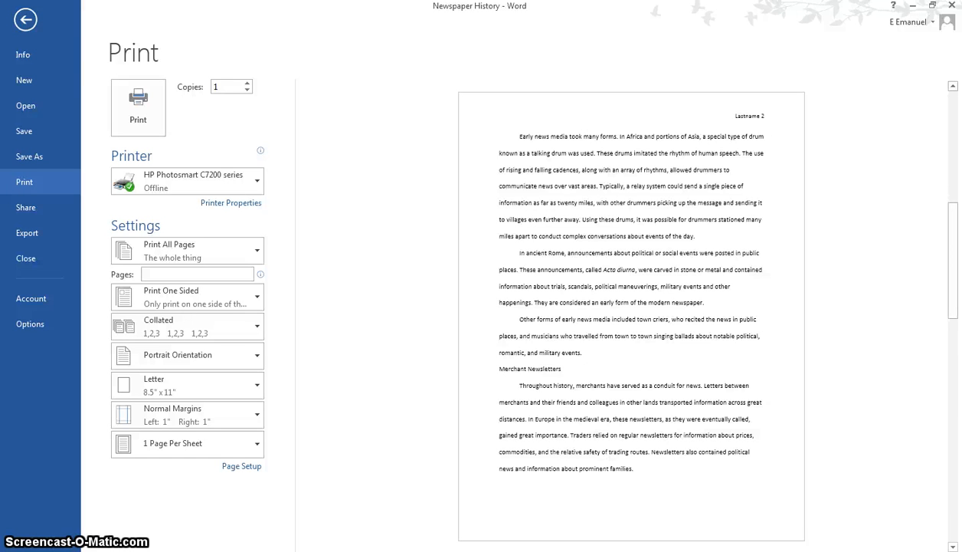
{"action": "key", "text": "Page_Down"}
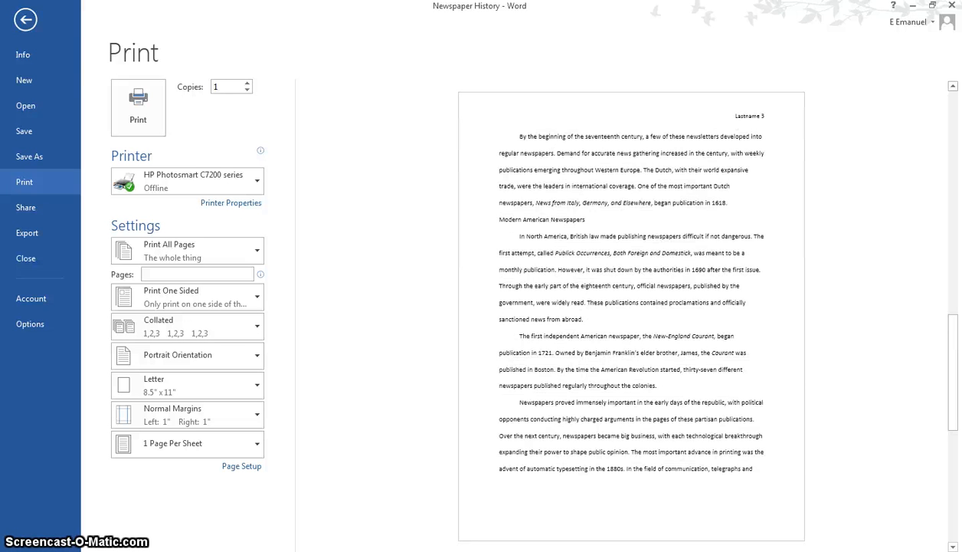
{"action": "key", "text": "Page_Down"}
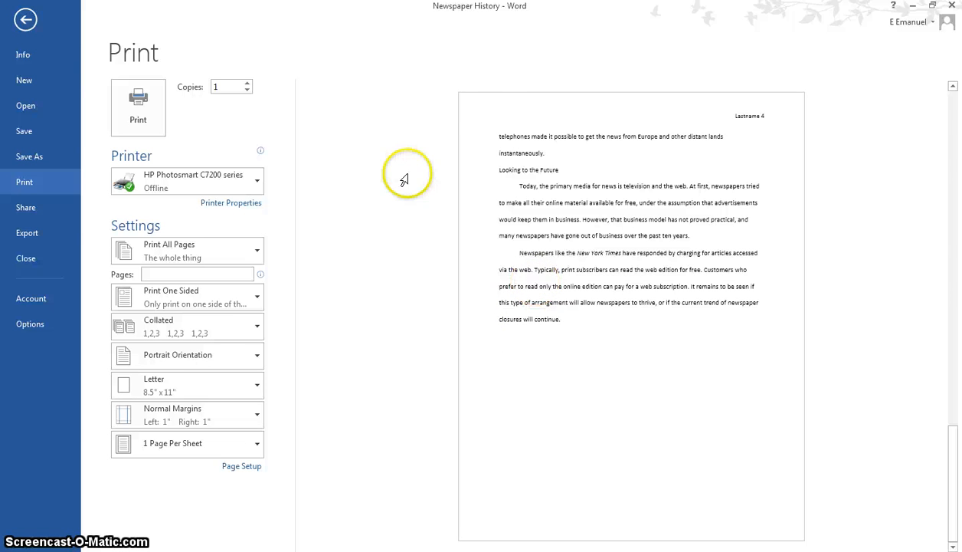
{"action": "left_click", "coordinate": [23, 18]}
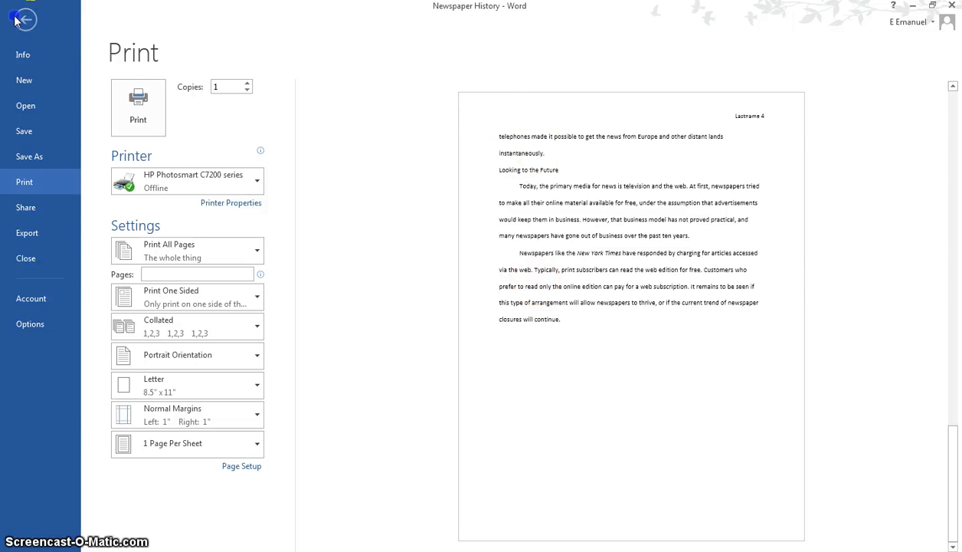